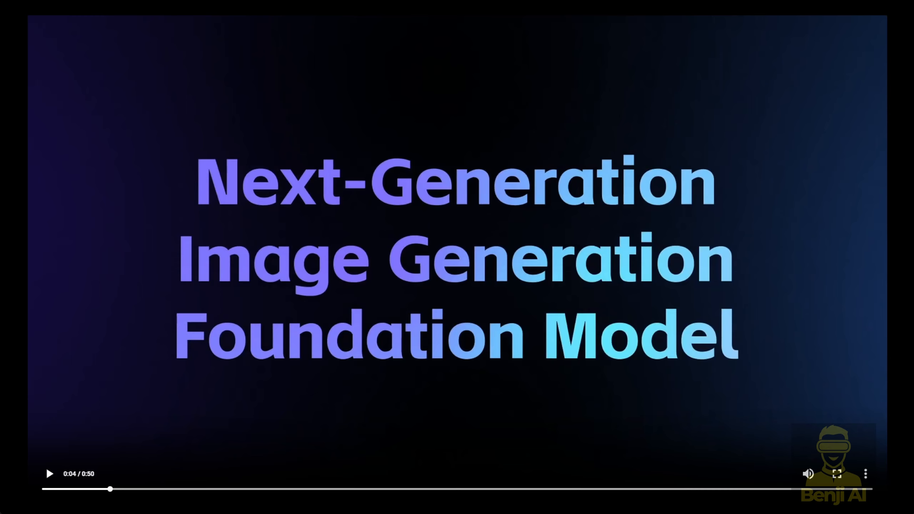
# Skim the Qwen-Image-Layered introduction video by jumping to several points in its timeline.
pyautogui.click(426, 489)
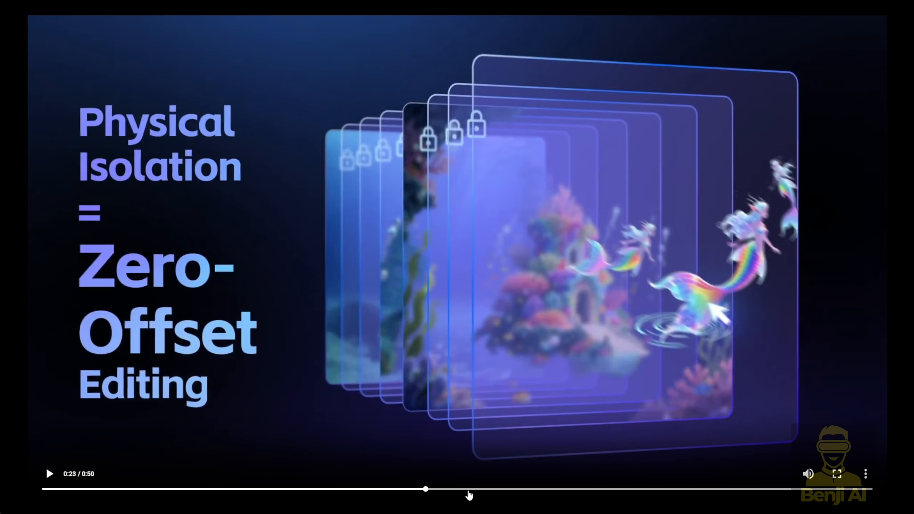
pyautogui.click(468, 491)
pyautogui.click(517, 490)
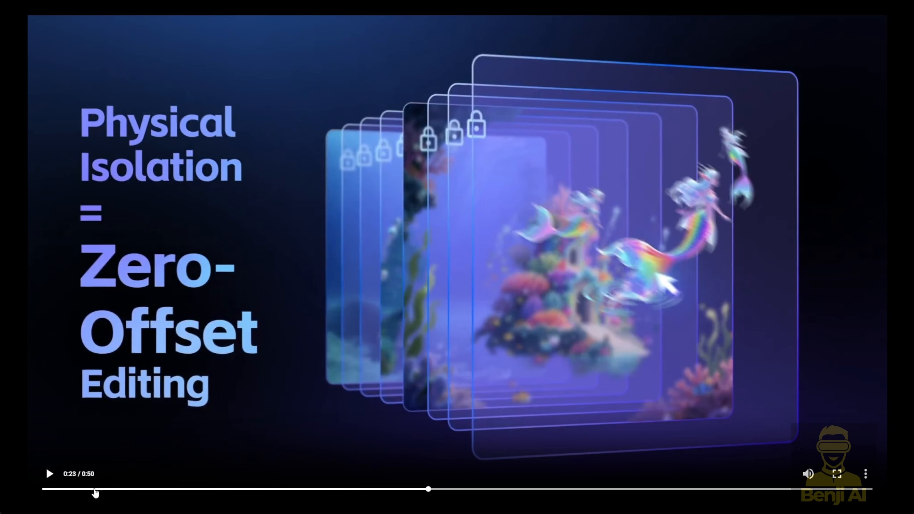
pyautogui.click(90, 490)
pyautogui.click(61, 491)
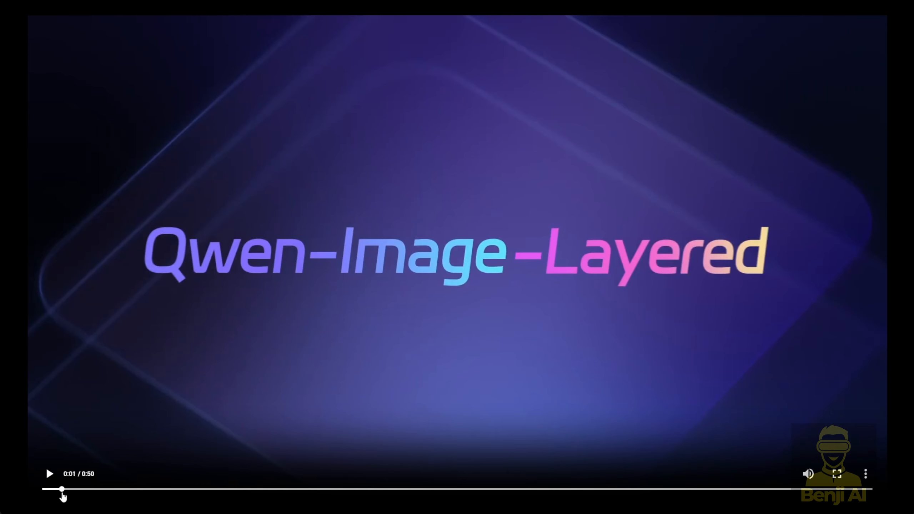
pyautogui.click(139, 489)
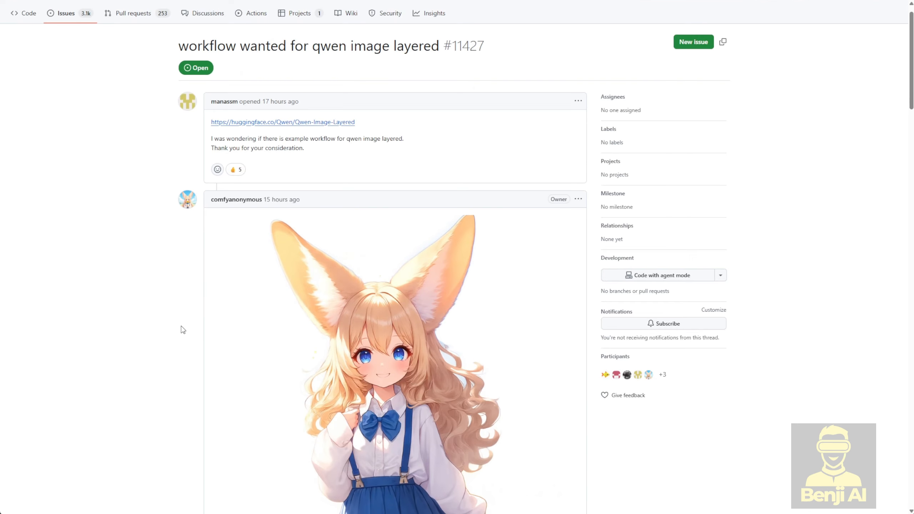
# Read through the GitHub issue "workflow wanted for qwen image layered" and the repository owner's reply.
pyautogui.scroll(-5, 187, 248)
pyautogui.scroll(2, 181, 180)
pyautogui.moveTo(230, 116)
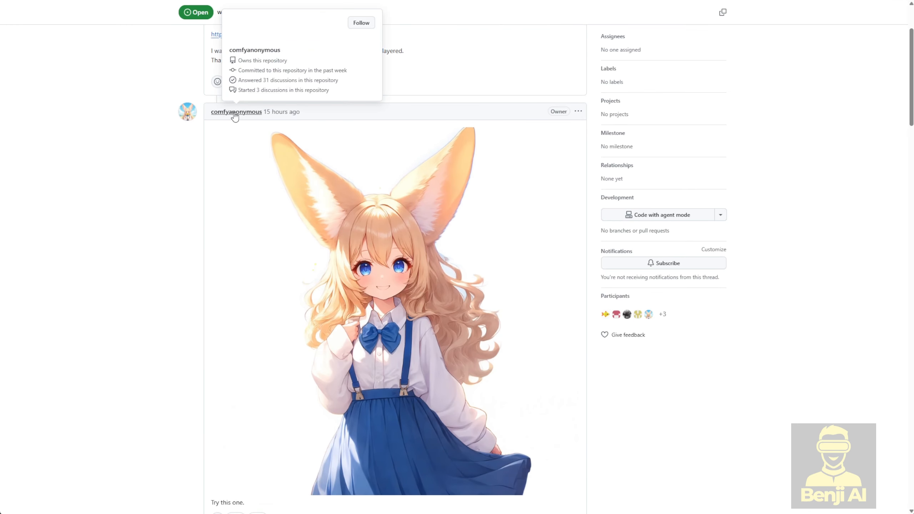
pyautogui.scroll(-3, 268, 311)
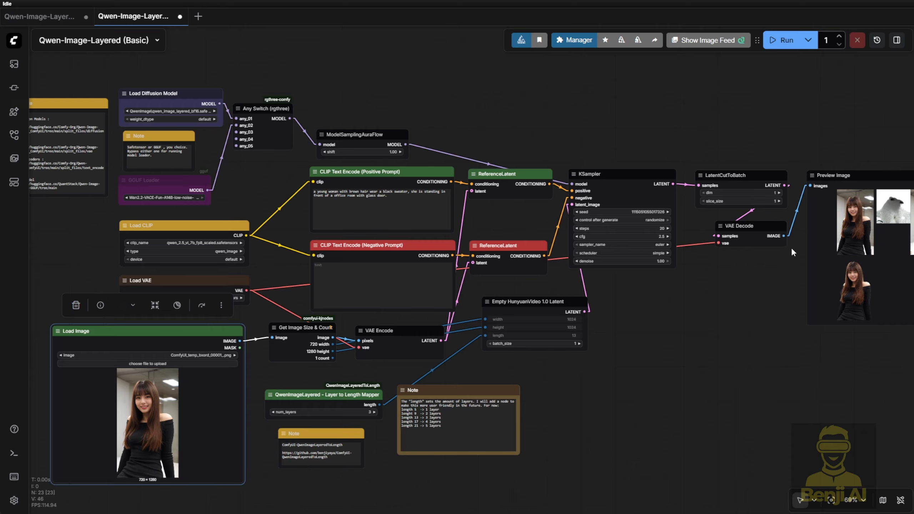
# Widen the GGUF Loader node and inspect its list of available GGUF models without choosing another one.
pyautogui.scroll(9, 127, 104)
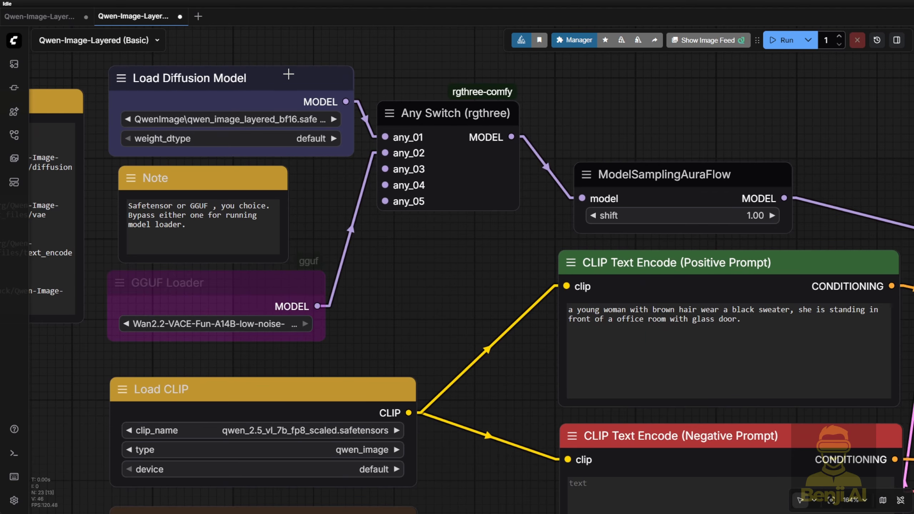
pyautogui.click(261, 81)
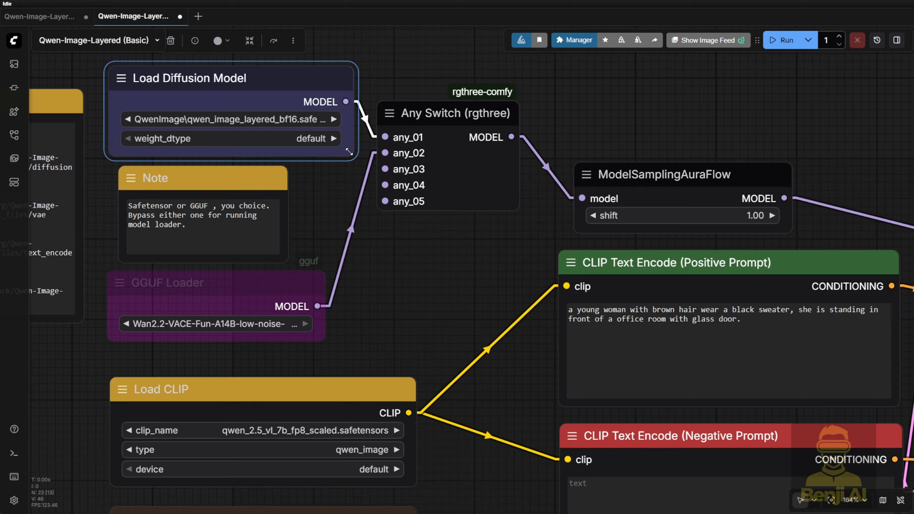
pyautogui.moveTo(386, 316); pyautogui.dragTo(488, 288)
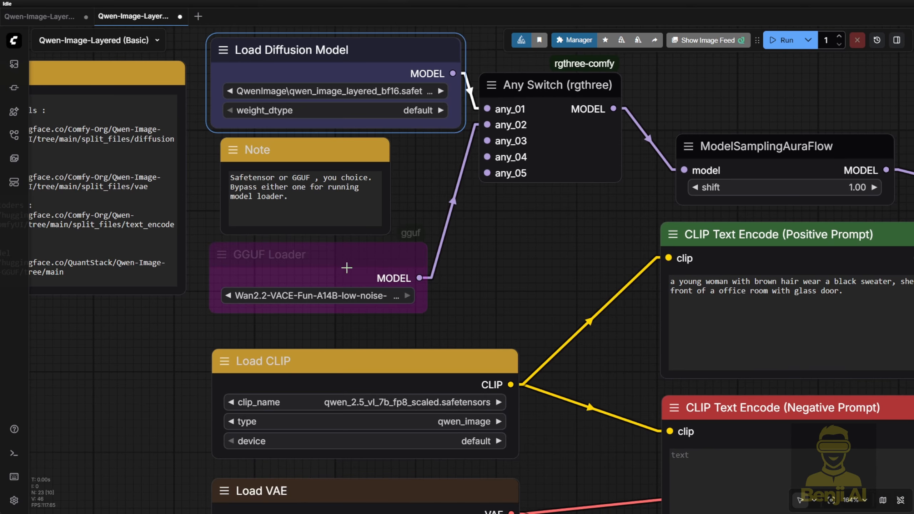
pyautogui.click(329, 257)
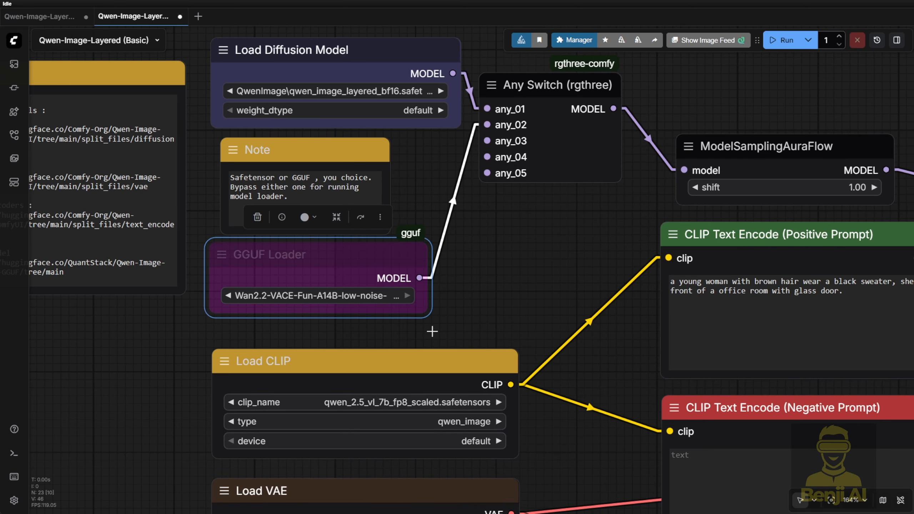
pyautogui.moveTo(430, 311); pyautogui.dragTo(489, 313)
pyautogui.click(441, 293)
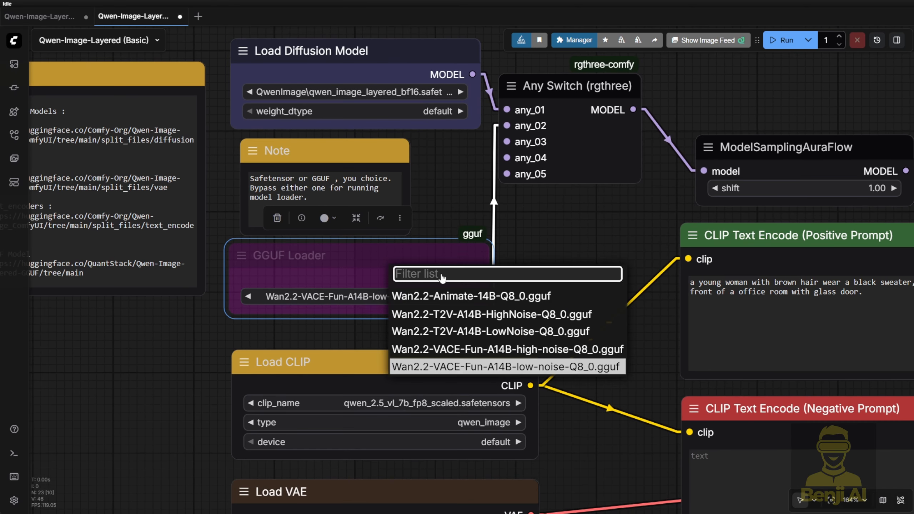
pyautogui.click(520, 248)
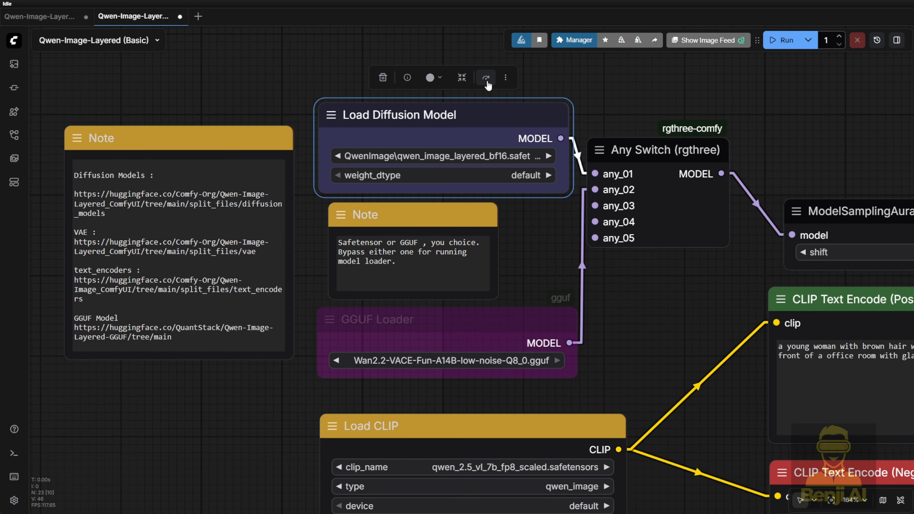
# Bypass the Load Diffusion Model node and enable the GGUF Loader node as the model source for the Any Switch.
pyautogui.click(486, 78)
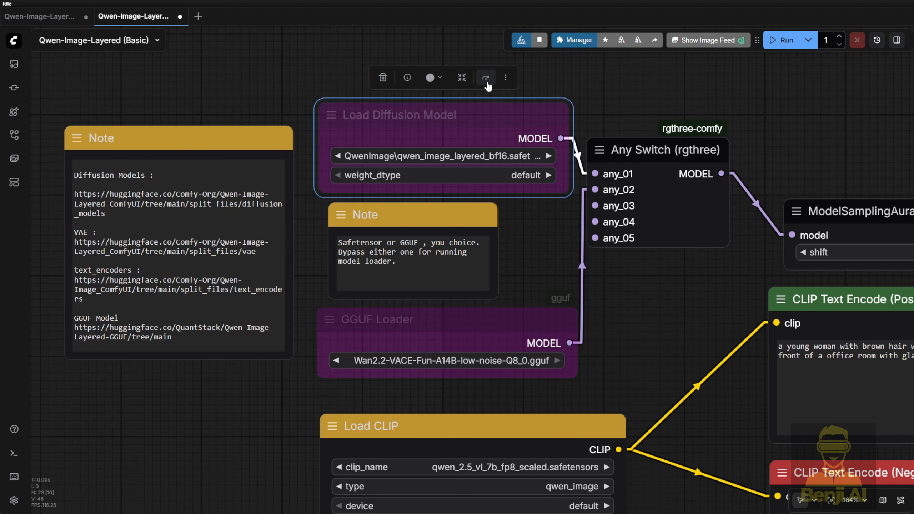
pyautogui.click(511, 324)
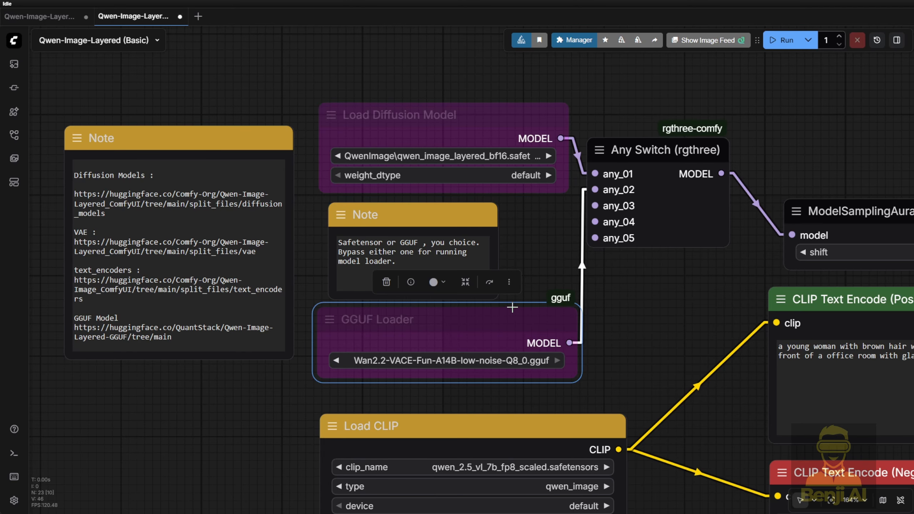
pyautogui.click(489, 282)
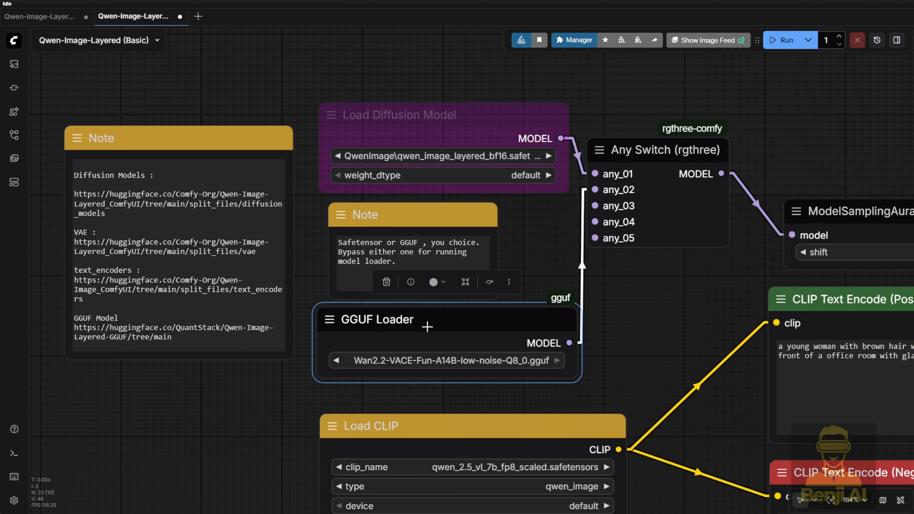
pyautogui.moveTo(660, 321); pyautogui.dragTo(432, 398)
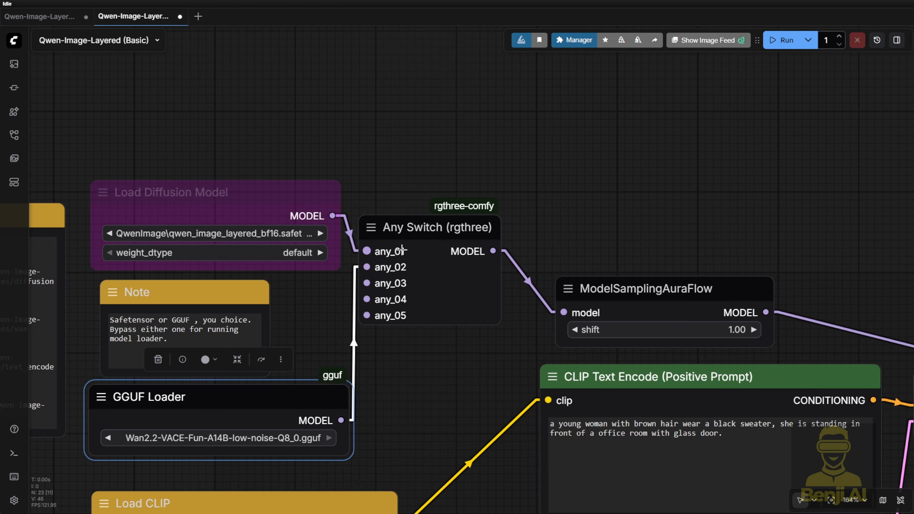
pyautogui.click(432, 234)
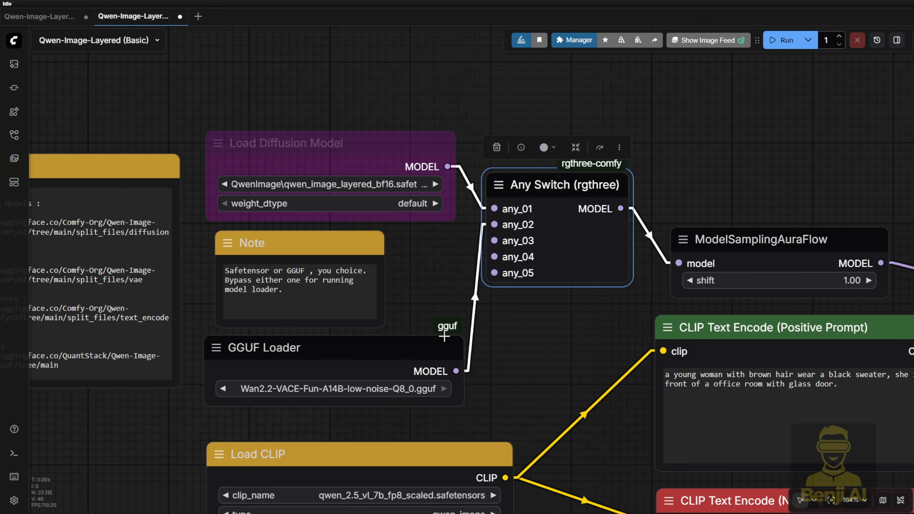
# Bypass the GGUF Loader node and re-enable the Load Diffusion Model node.
pyautogui.click(374, 354)
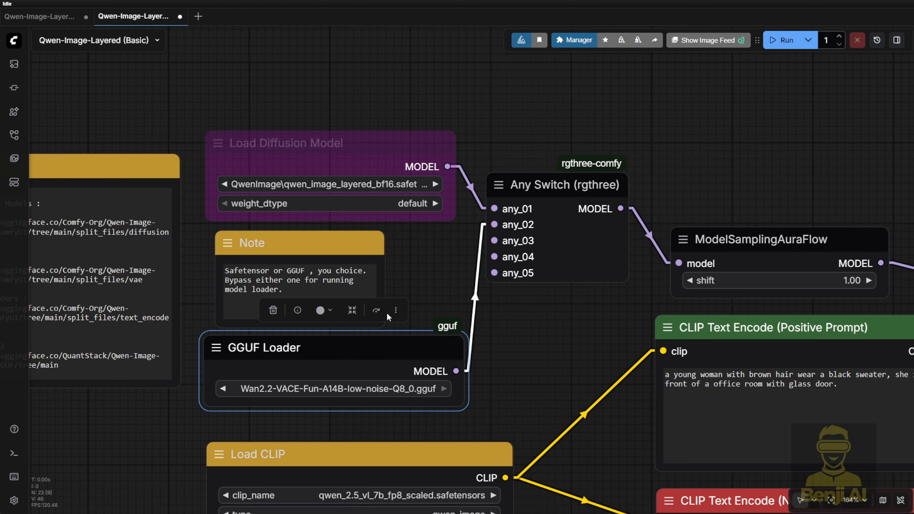
pyautogui.click(376, 310)
pyautogui.click(375, 160)
pyautogui.click(372, 105)
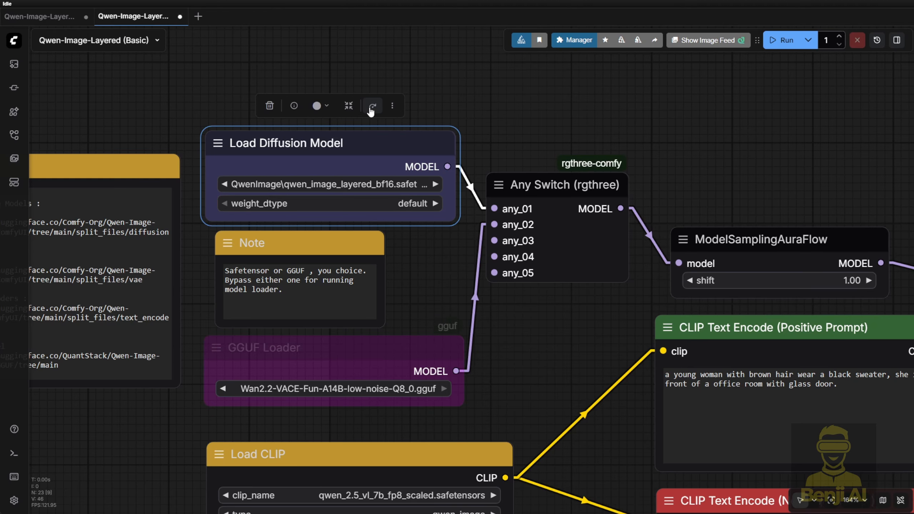
# Examine the text encoder, type and device settings in Load CLIP and the VAE file in Load VAE.
pyautogui.moveTo(521, 357); pyautogui.dragTo(483, 112)
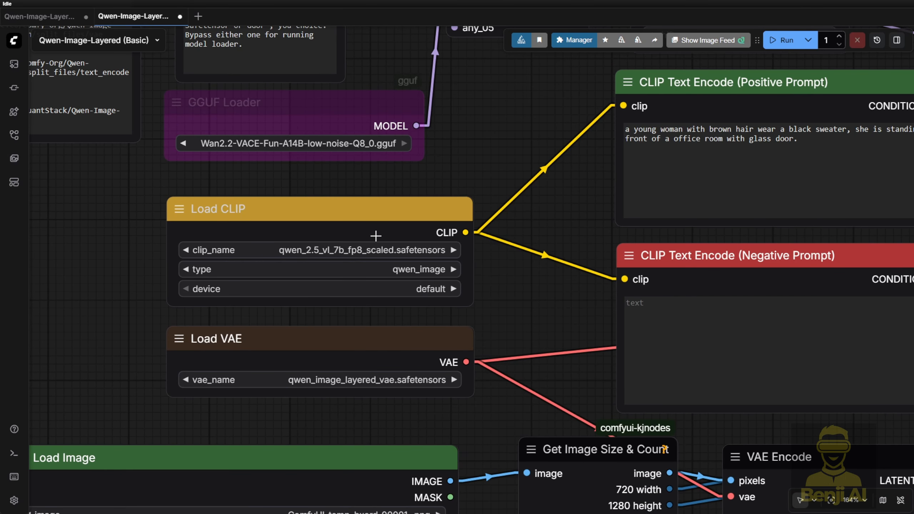
pyautogui.scroll(3, 353, 247)
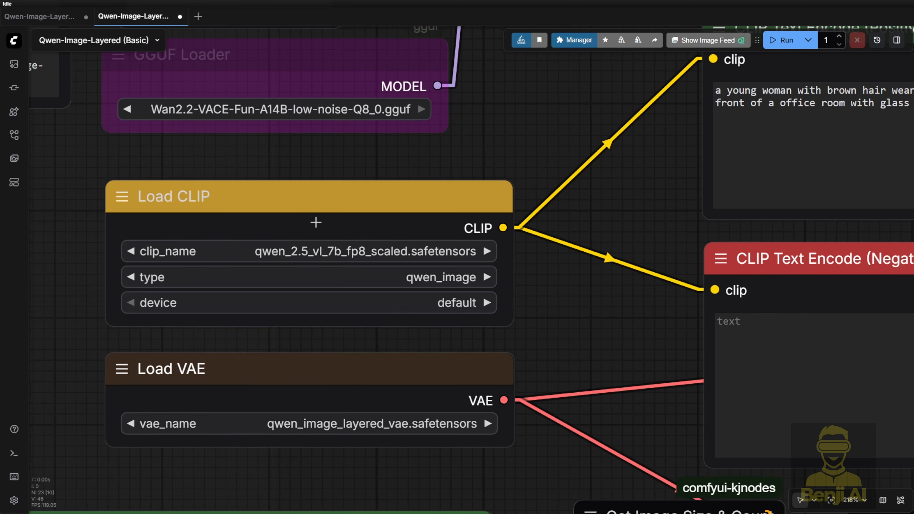
pyautogui.scroll(-2, 316, 221)
pyautogui.scroll(2, 400, 271)
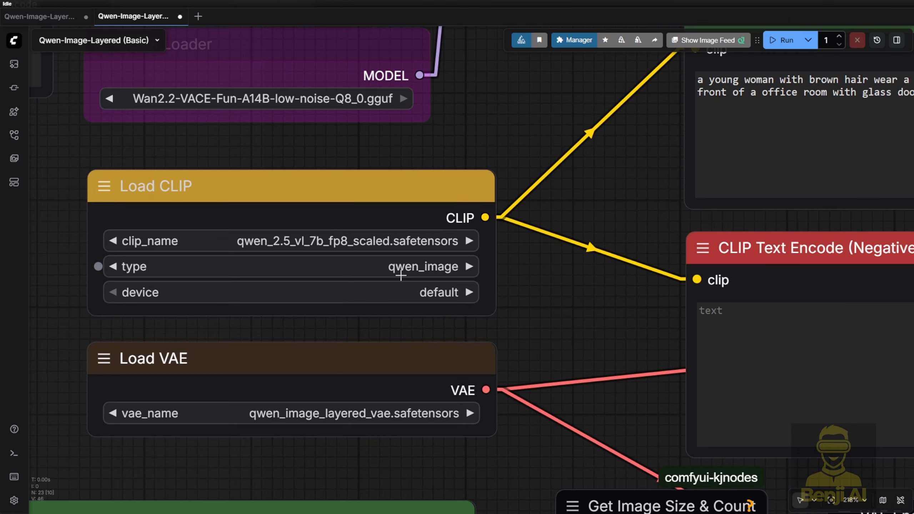
pyautogui.scroll(-2, 410, 267)
pyautogui.moveTo(522, 288); pyautogui.dragTo(503, 153)
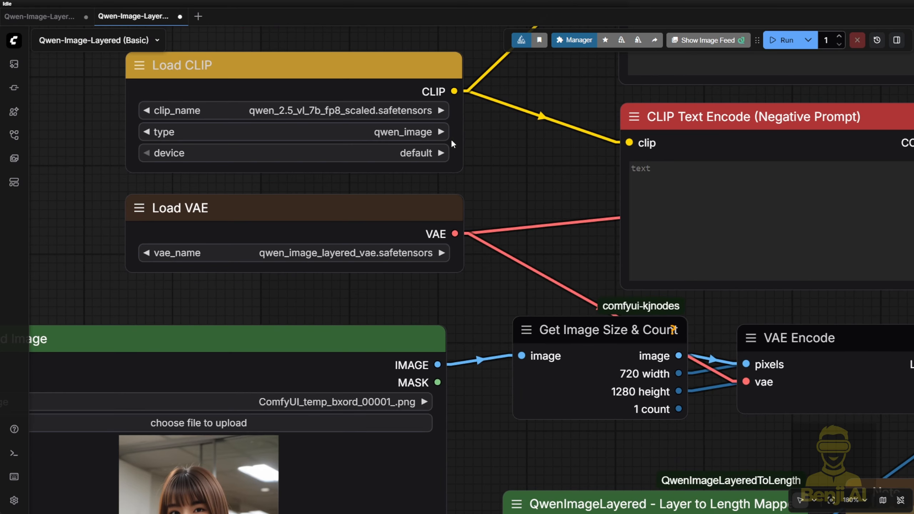
pyautogui.click(417, 133)
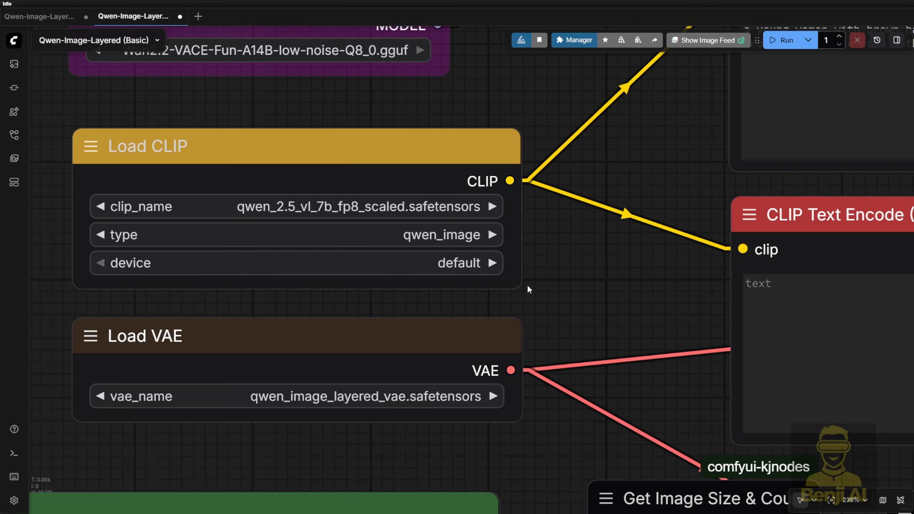
pyautogui.moveTo(528, 287); pyautogui.dragTo(498, 171)
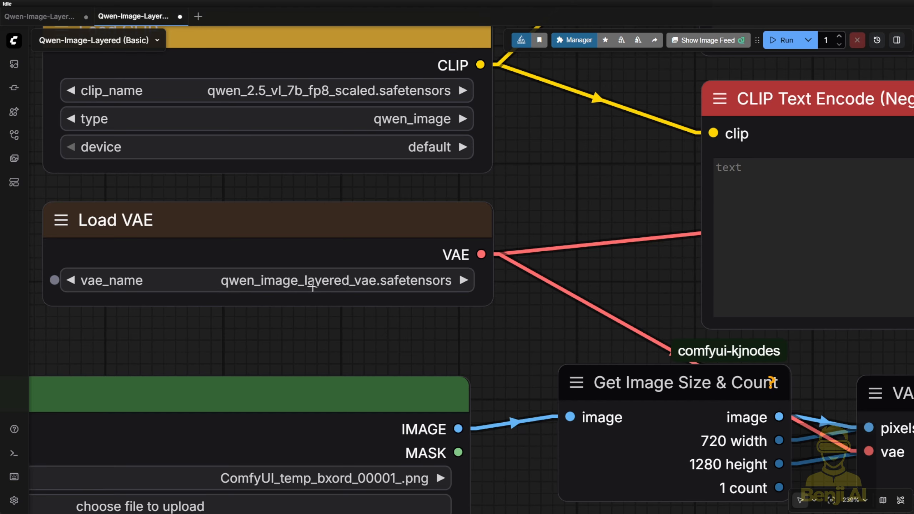
pyautogui.scroll(-6, 313, 287)
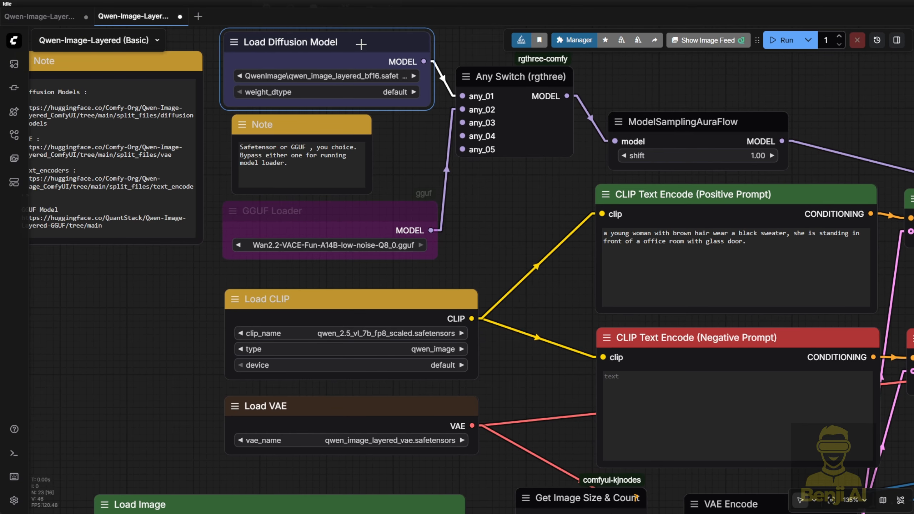
pyautogui.click(382, 304)
pyautogui.click(406, 409)
# Make the Note containing the model download links taller.
pyautogui.moveTo(539, 382); pyautogui.dragTo(739, 440)
pyautogui.click(307, 283)
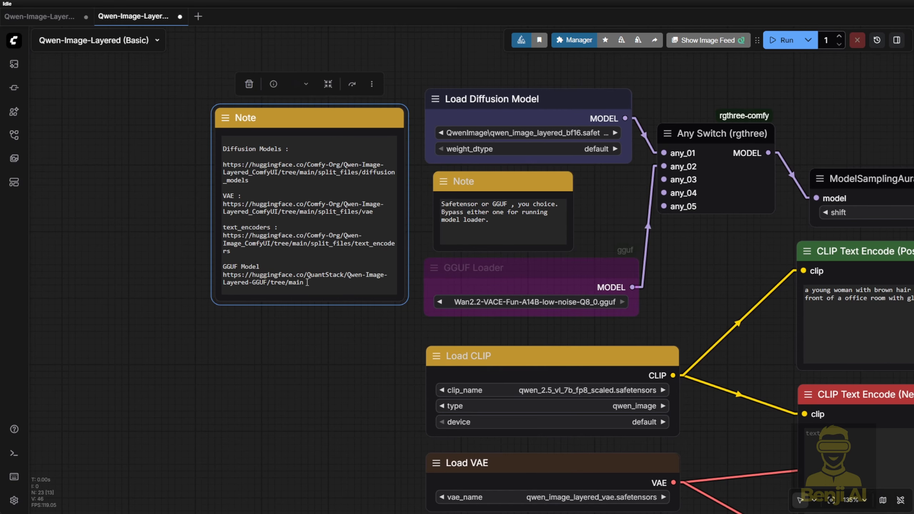
pyautogui.scroll(4, 281, 212)
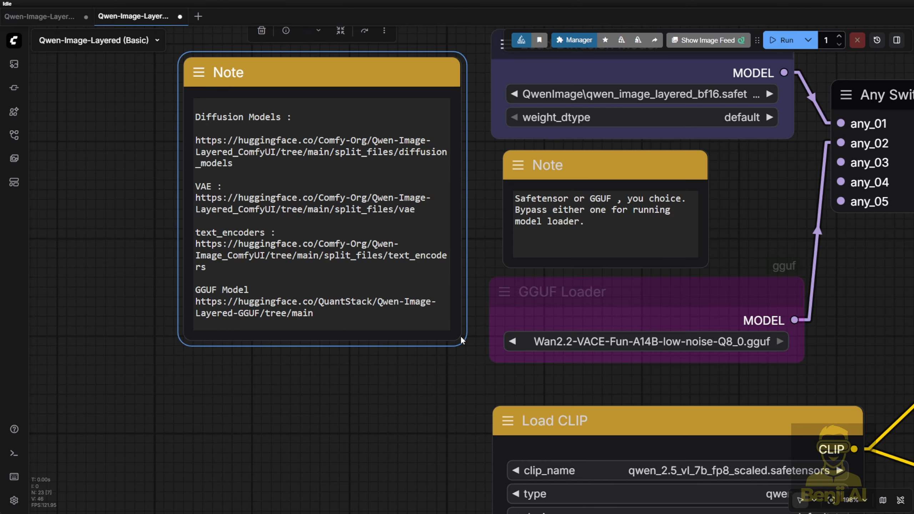
pyautogui.moveTo(459, 341); pyautogui.dragTo(460, 385)
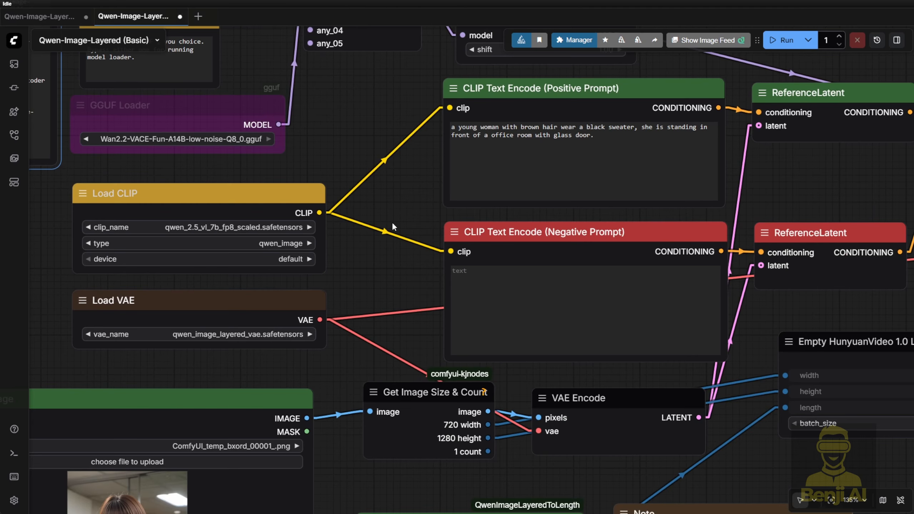
# Inspect the Load Image node and the QwenImageLayered - Layer to Length Mapper node.
pyautogui.moveTo(373, 272); pyautogui.dragTo(492, 38)
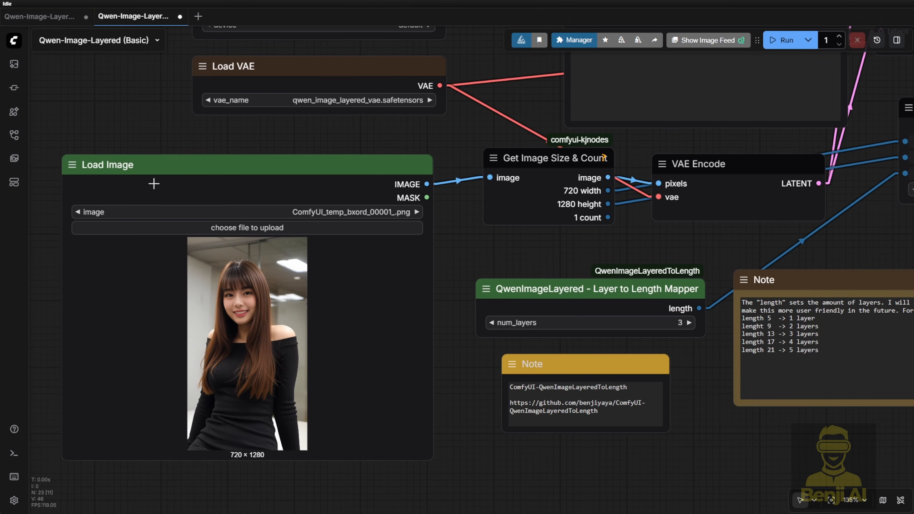
pyautogui.click(160, 173)
pyautogui.moveTo(492, 254); pyautogui.dragTo(320, 235)
pyautogui.scroll(3, 324, 237)
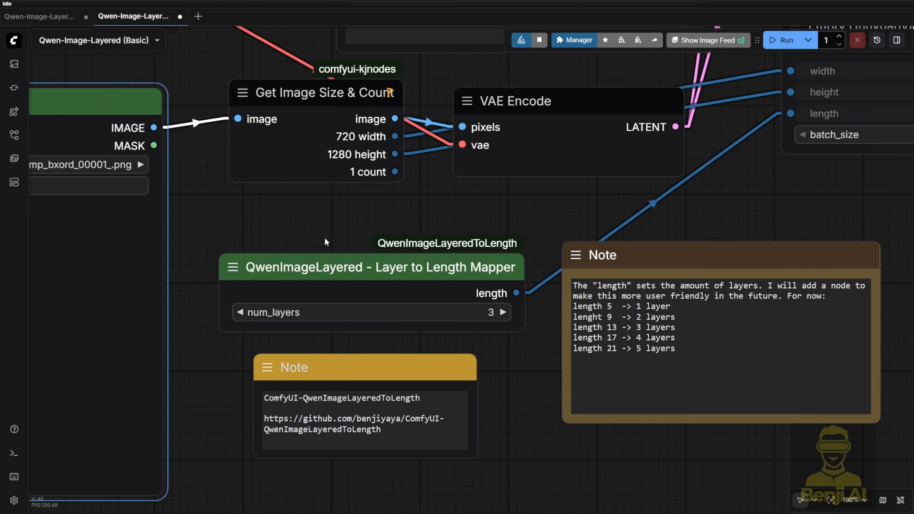
pyautogui.click(371, 268)
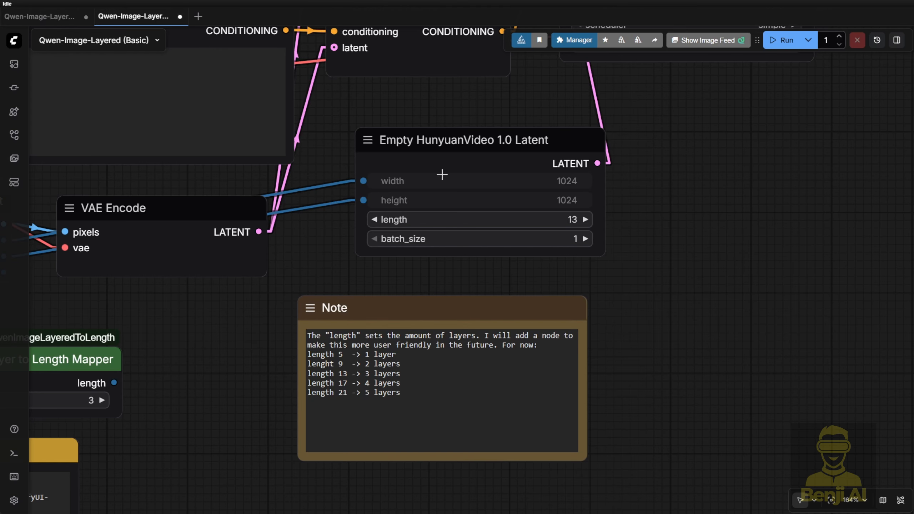
# Move the Note listing length values per layer count slightly to the right beneath the Empty HunyuanVideo 1.0 Latent node.
pyautogui.scroll(2, 442, 175)
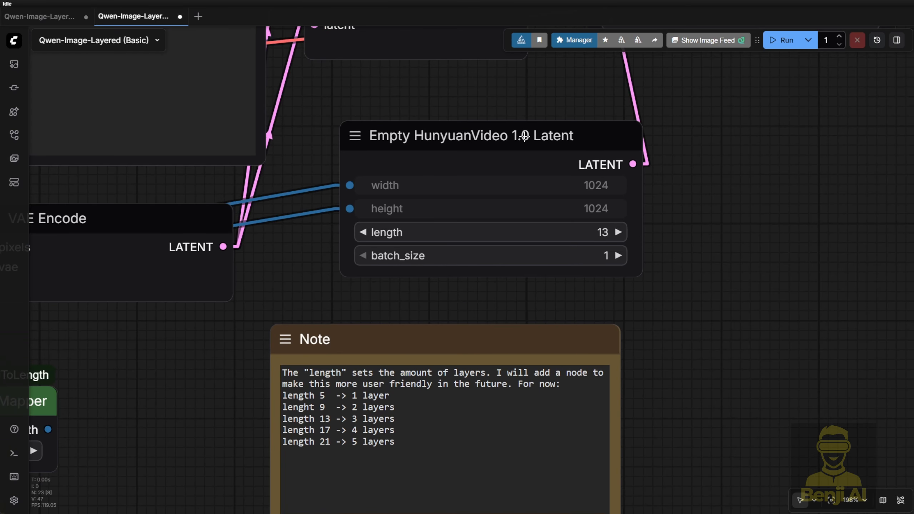
pyautogui.click(474, 136)
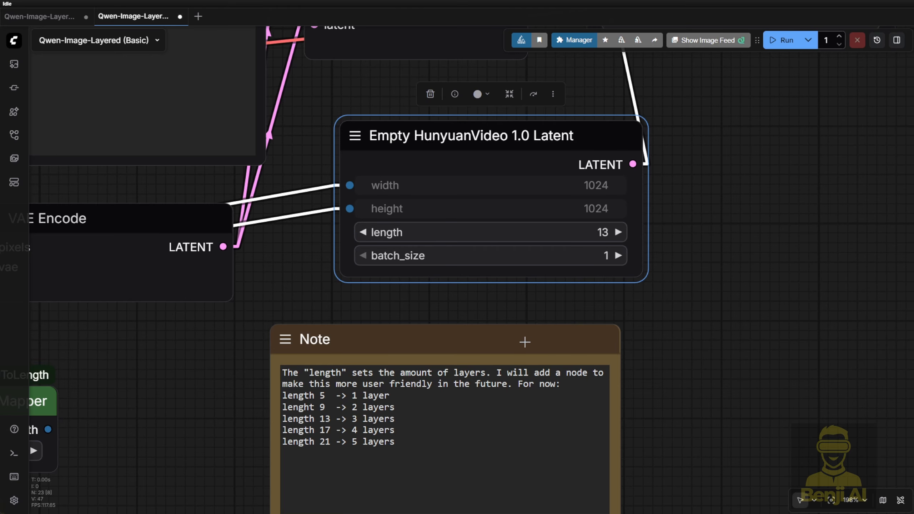
pyautogui.moveTo(528, 342); pyautogui.dragTo(564, 350)
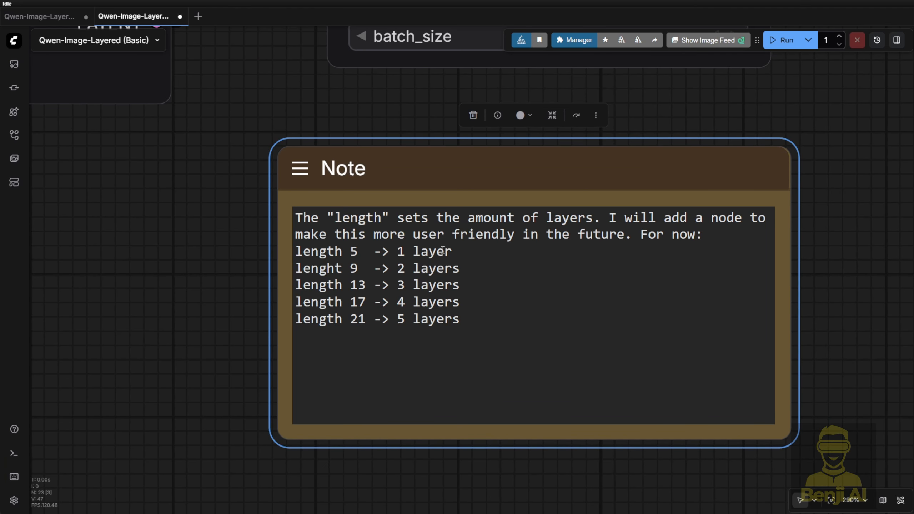
# Read the Note's length values for each layer count and locate the repository Note under the Layer to Length Mapper.
pyautogui.moveTo(443, 251); pyautogui.dragTo(326, 251)
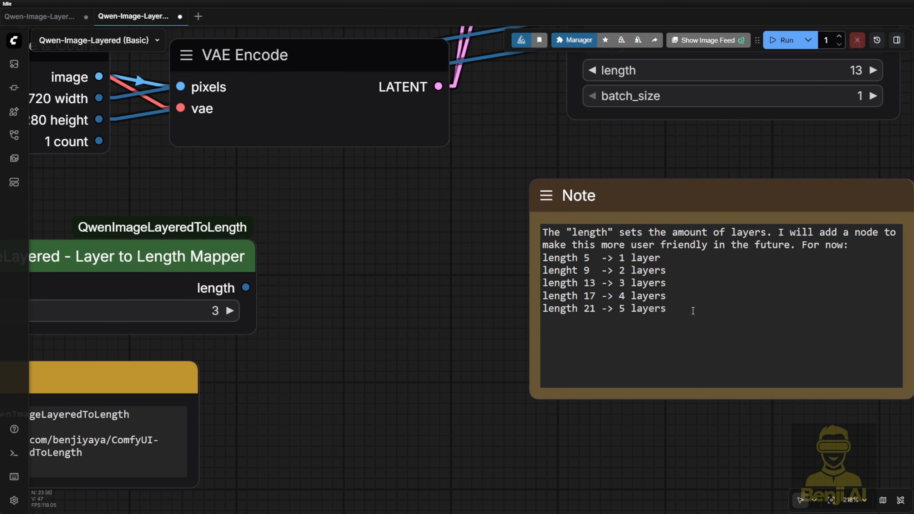
pyautogui.moveTo(692, 311); pyautogui.dragTo(543, 257)
pyautogui.moveTo(372, 293); pyautogui.dragTo(619, 284)
pyautogui.click(347, 251)
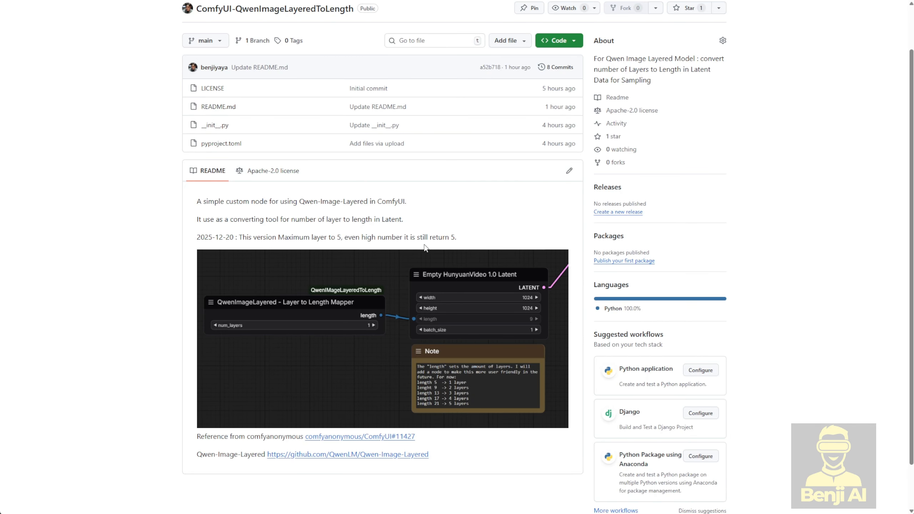
# Read the ComfyUI-QwenImageLayeredToLength README on GitHub, focusing on its dated remark about the maximum number of layers.
pyautogui.scroll(1, 290, 241)
pyautogui.scroll(-1, 408, 350)
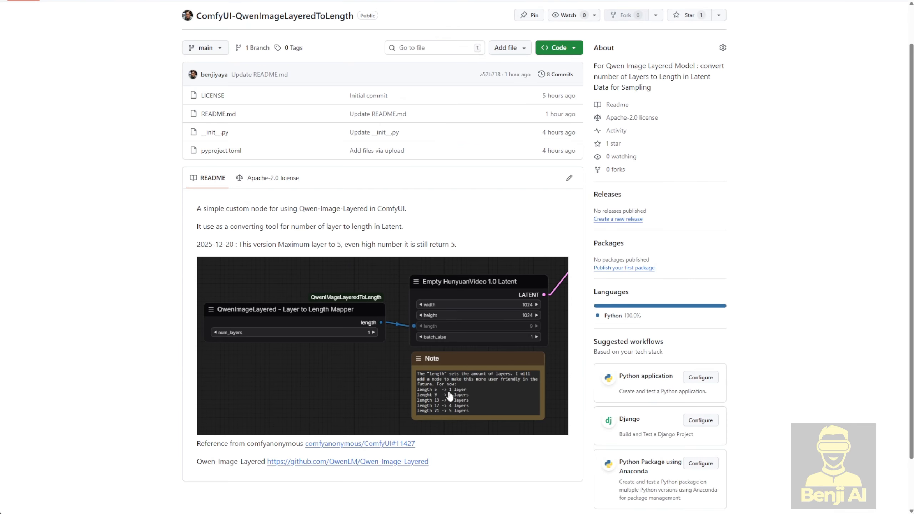
pyautogui.moveTo(198, 246); pyautogui.dragTo(232, 239)
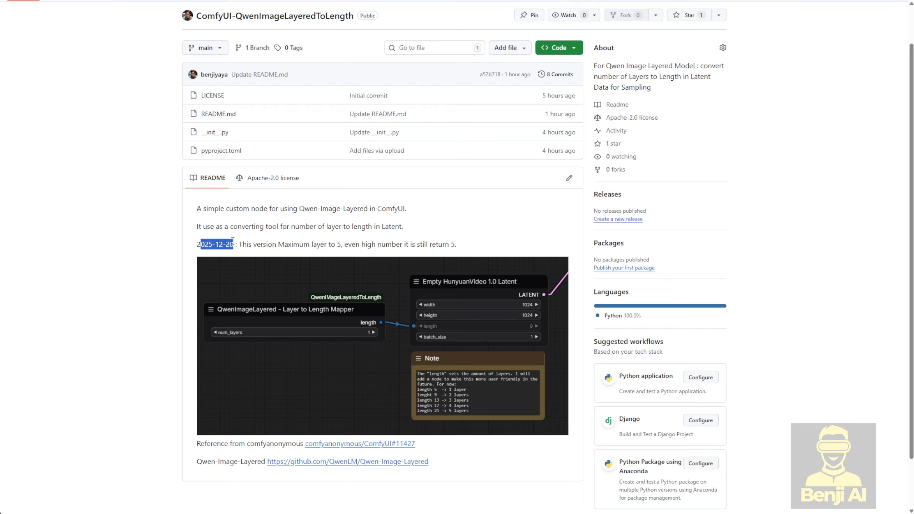
pyautogui.click(346, 245)
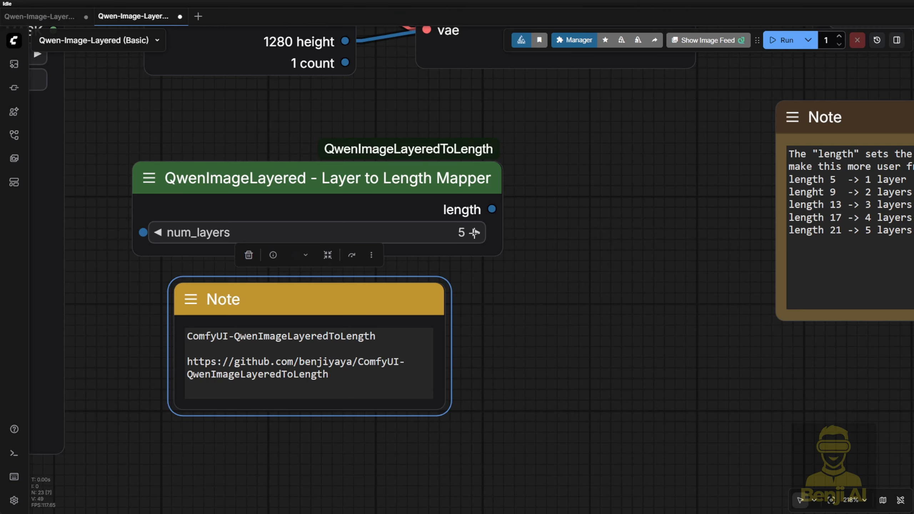
# Set num_layers to 10 in the Layer to Length Mapper and view the decomposition showcase on the Qwen-Image-Layered model page.
pyautogui.doubleClick(474, 232)
pyautogui.moveTo(654, 292); pyautogui.dragTo(533, 264)
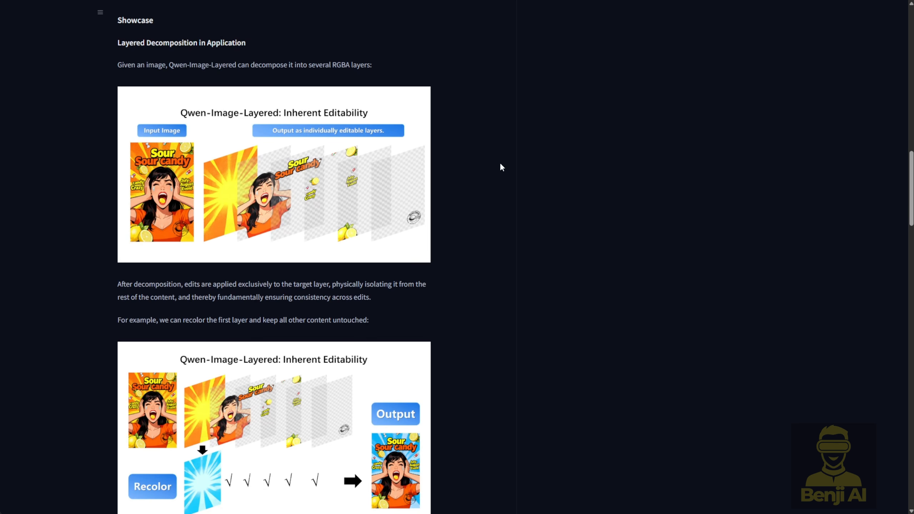
pyautogui.scroll(-5, 503, 202)
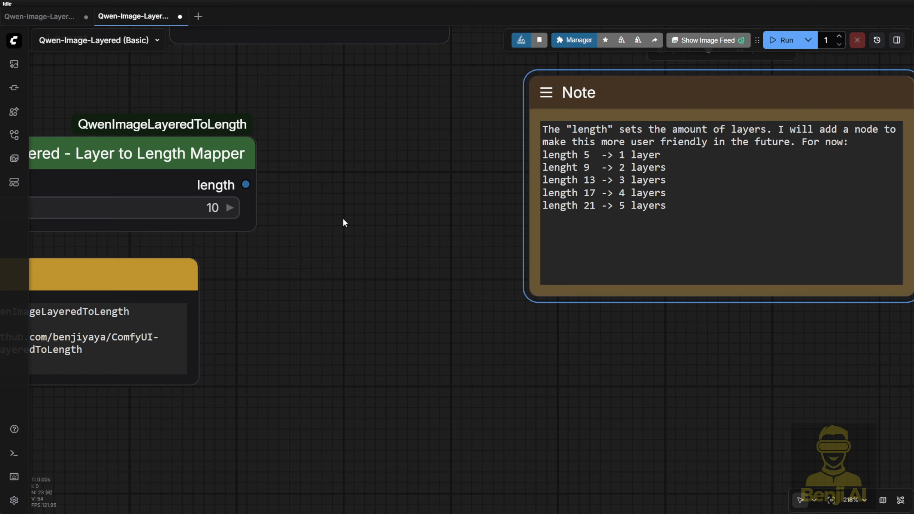
# Connect the Layer to Length Mapper's length output to the length input of the Empty HunyuanVideo 1.0 Latent node.
pyautogui.scroll(-3, 342, 218)
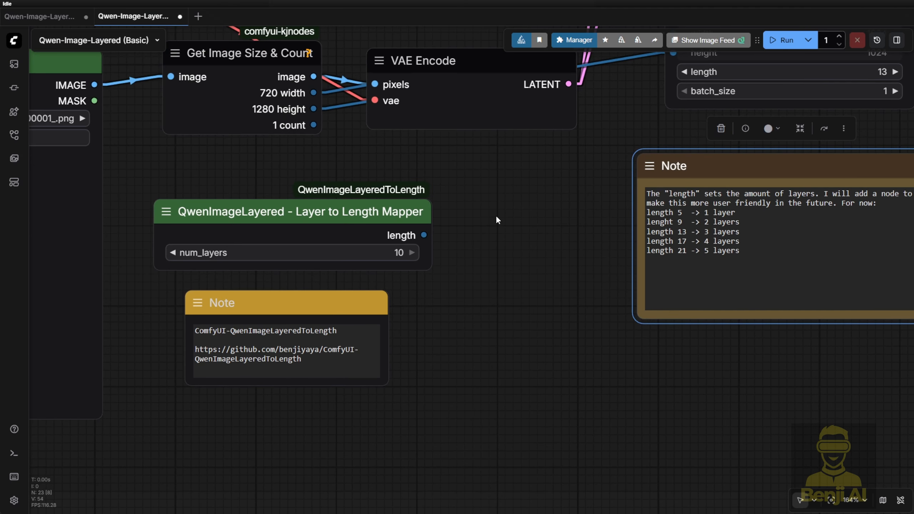
pyautogui.scroll(1, 496, 219)
pyautogui.click(305, 234)
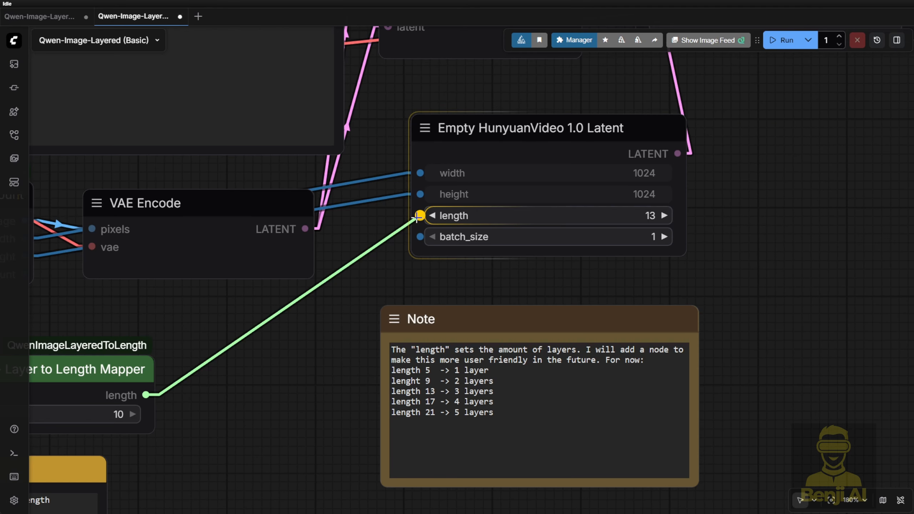
pyautogui.moveTo(418, 216); pyautogui.dragTo(419, 216)
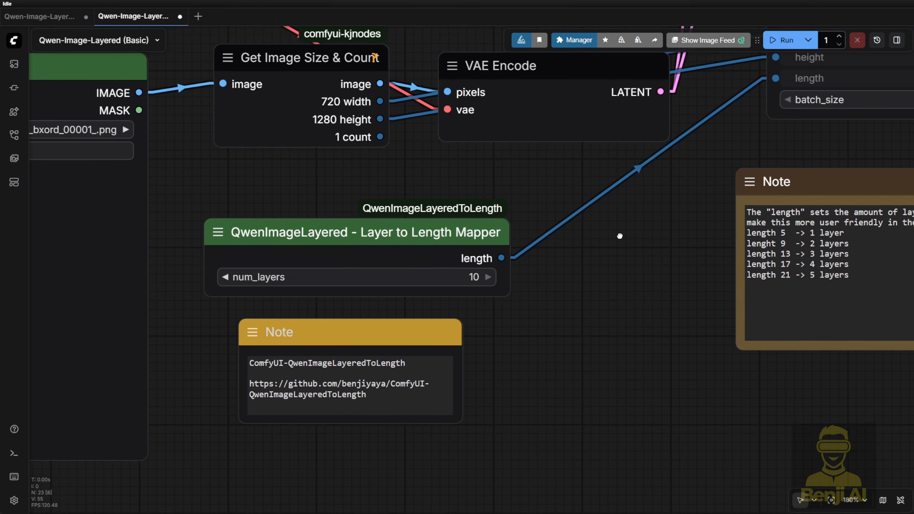
# Set num_layers to 3 in the QwenImageLayered - Layer to Length Mapper node.
pyautogui.scroll(4, 324, 295)
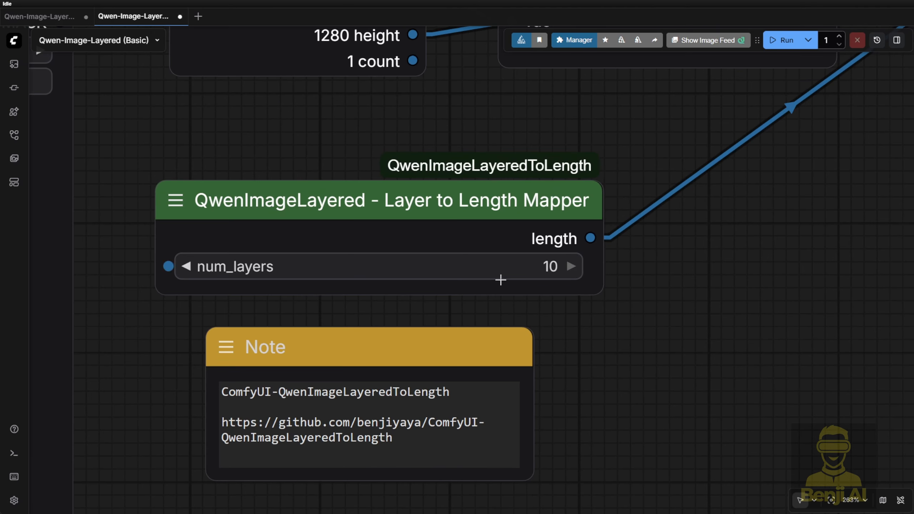
pyautogui.click(187, 266)
pyautogui.moveTo(554, 267); pyautogui.dragTo(533, 267)
pyautogui.scroll(-3, 543, 268)
pyautogui.scroll(-6, 540, 267)
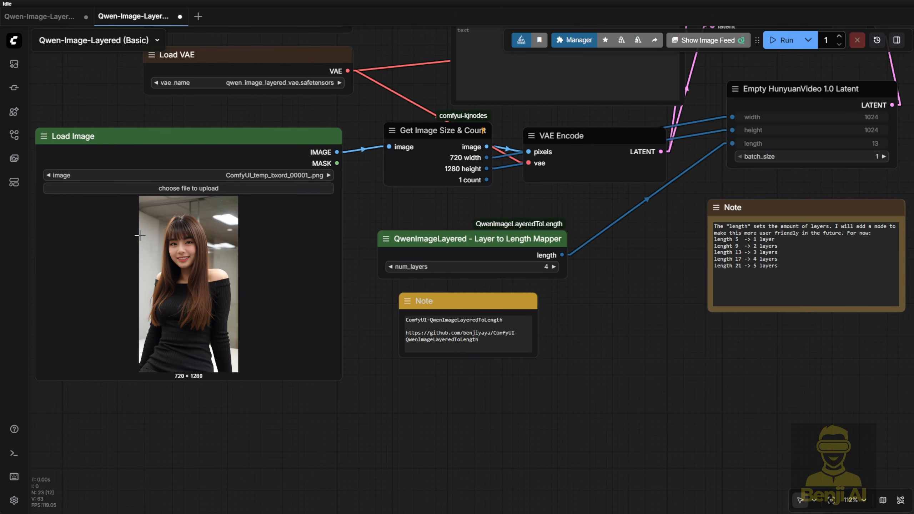
pyautogui.moveTo(640, 291); pyautogui.dragTo(267, 373)
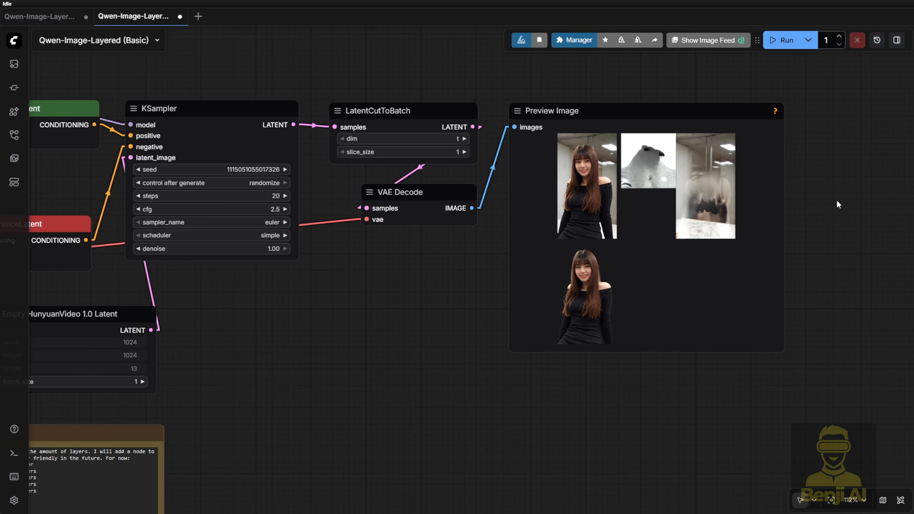
# Examine the isolated woman layer and the background layer enlarged in the Preview Image node.
pyautogui.moveTo(826, 218); pyautogui.dragTo(719, 222)
pyautogui.scroll(4, 607, 146)
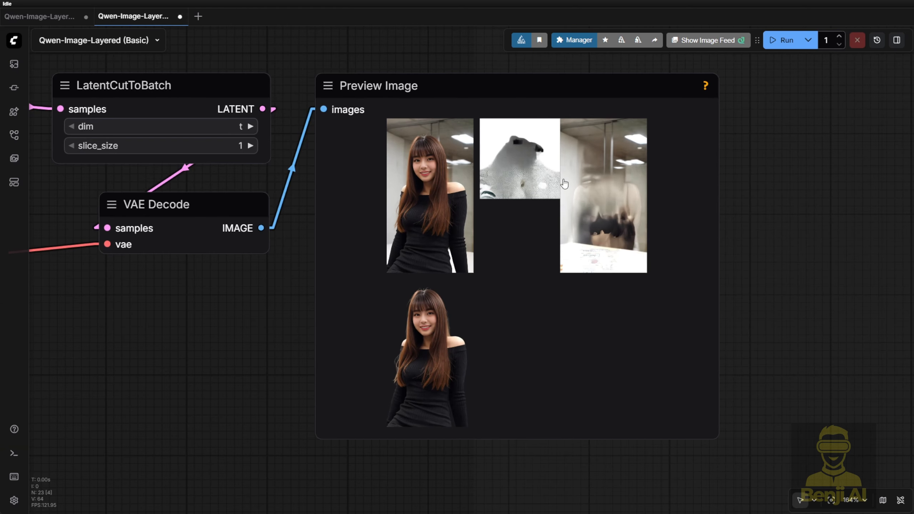
pyautogui.click(450, 362)
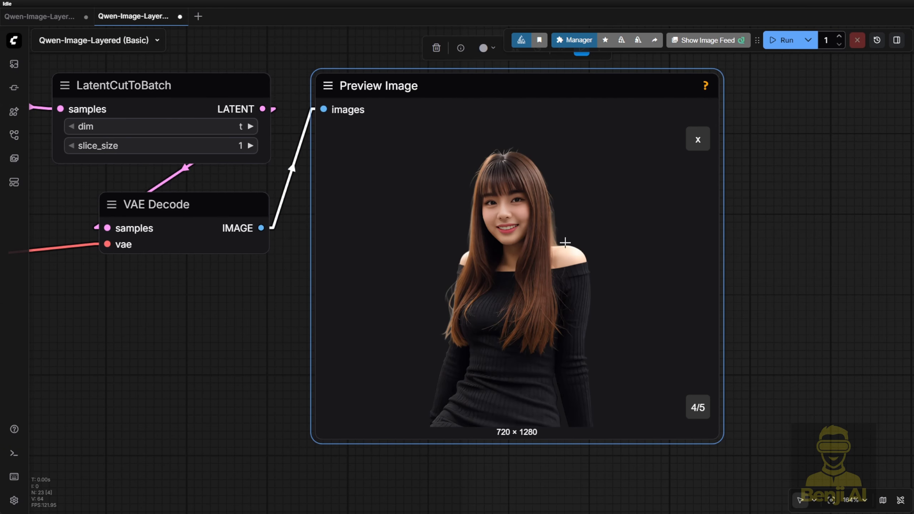
pyautogui.moveTo(785, 300); pyautogui.dragTo(801, 256)
pyautogui.scroll(2, 778, 236)
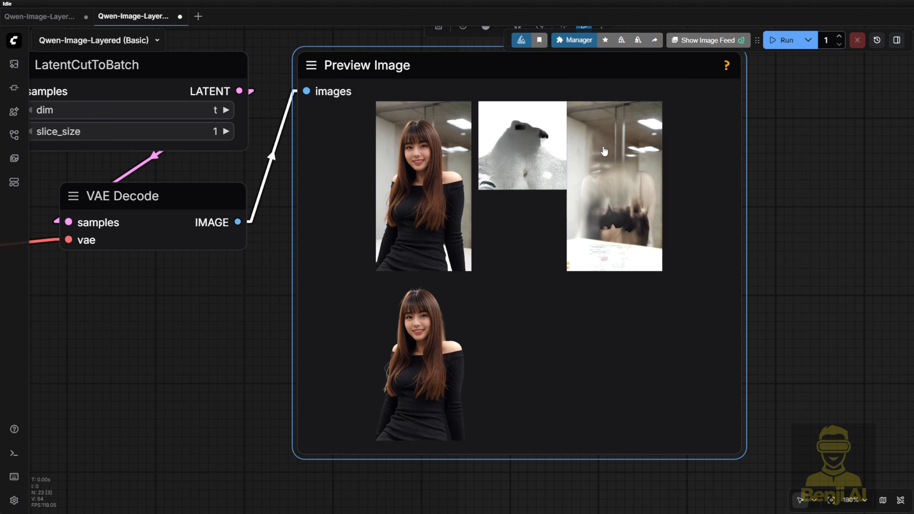
pyautogui.click(598, 152)
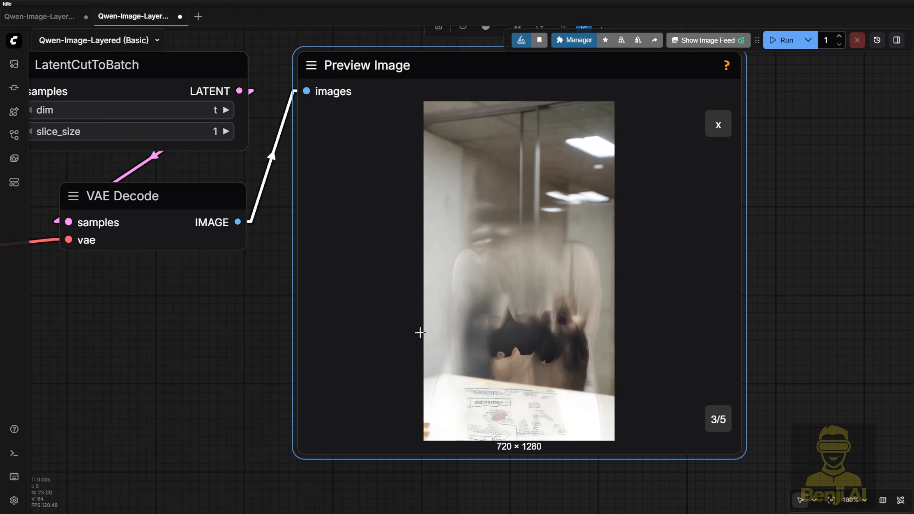
pyautogui.click(718, 124)
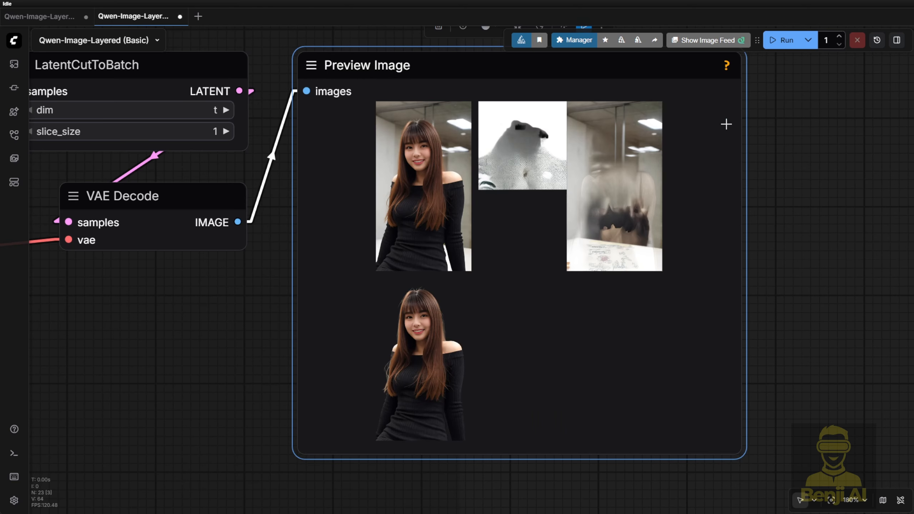
# Move the Preview Image node slightly down and to the right, and inspect its second output image enlarged.
pyautogui.moveTo(470, 259); pyautogui.dragTo(491, 312)
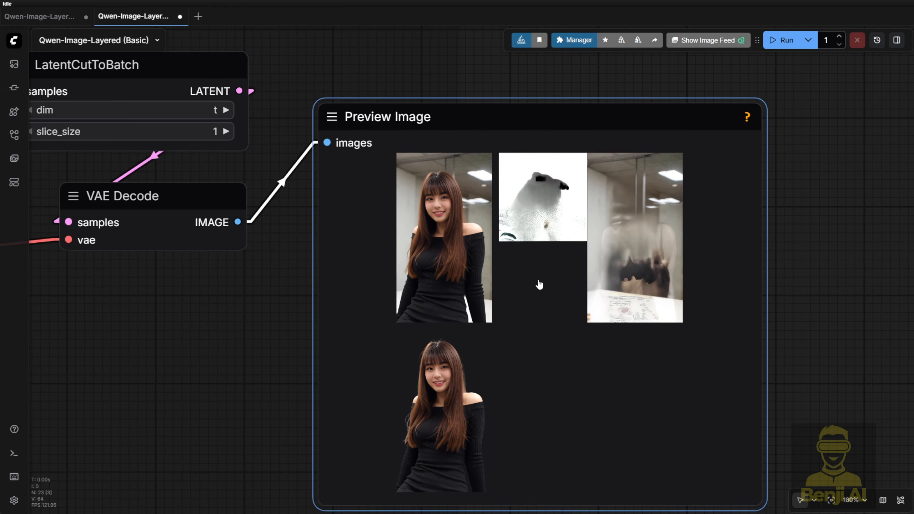
pyautogui.click(546, 197)
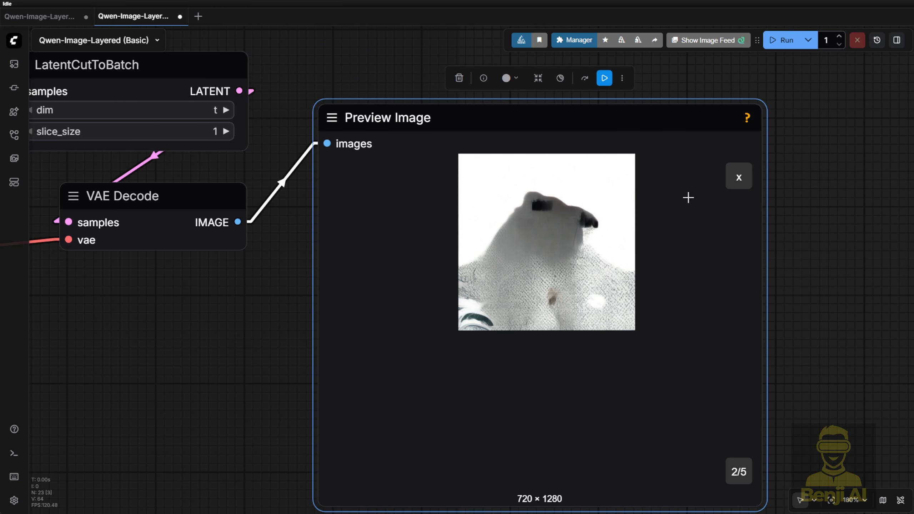
pyautogui.click(654, 185)
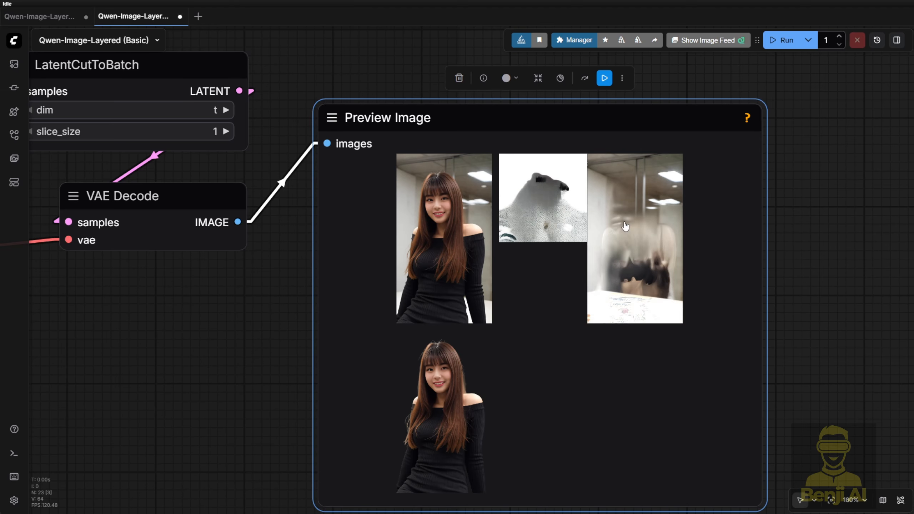
pyautogui.moveTo(831, 361); pyautogui.dragTo(800, 270)
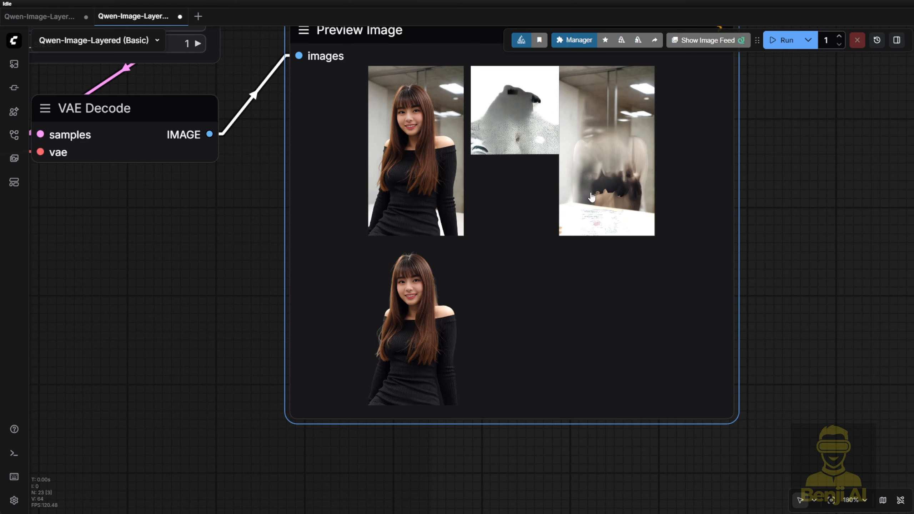
pyautogui.scroll(2, 591, 195)
pyautogui.moveTo(795, 134); pyautogui.dragTo(779, 189)
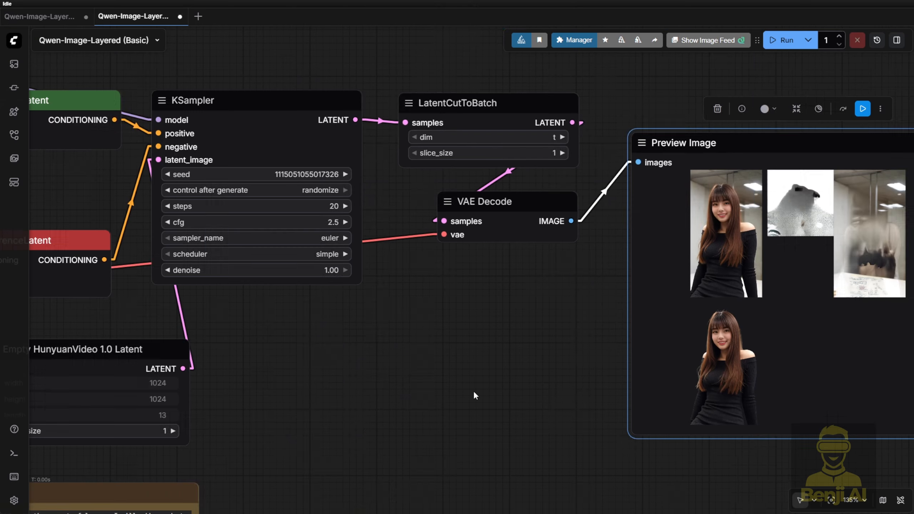
# Review the overall workflow graph and inspect the prompt text in the CLIP Text Encode (Positive Prompt) node.
pyautogui.moveTo(356, 379); pyautogui.dragTo(640, 306)
pyautogui.scroll(-7, 594, 323)
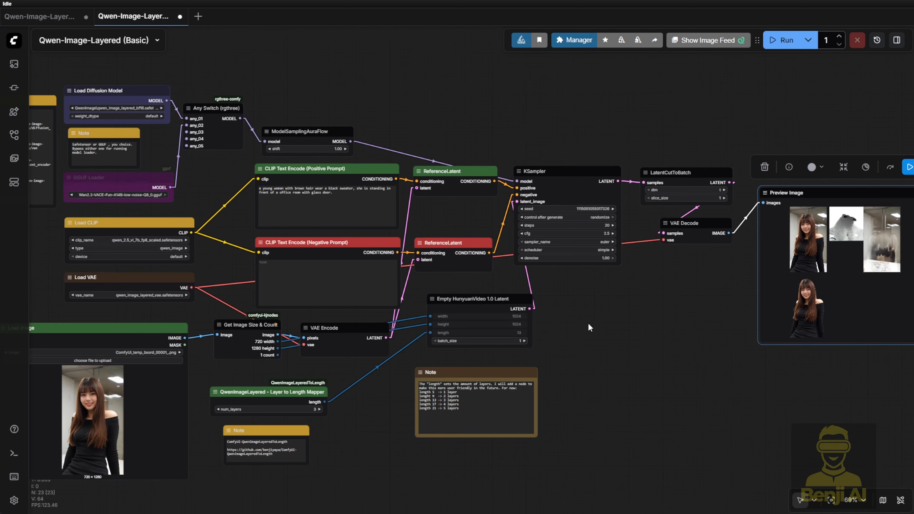
pyautogui.moveTo(588, 323); pyautogui.dragTo(558, 281)
pyautogui.scroll(-1, 613, 285)
pyautogui.scroll(7, 376, 347)
pyautogui.moveTo(376, 347); pyautogui.dragTo(515, 446)
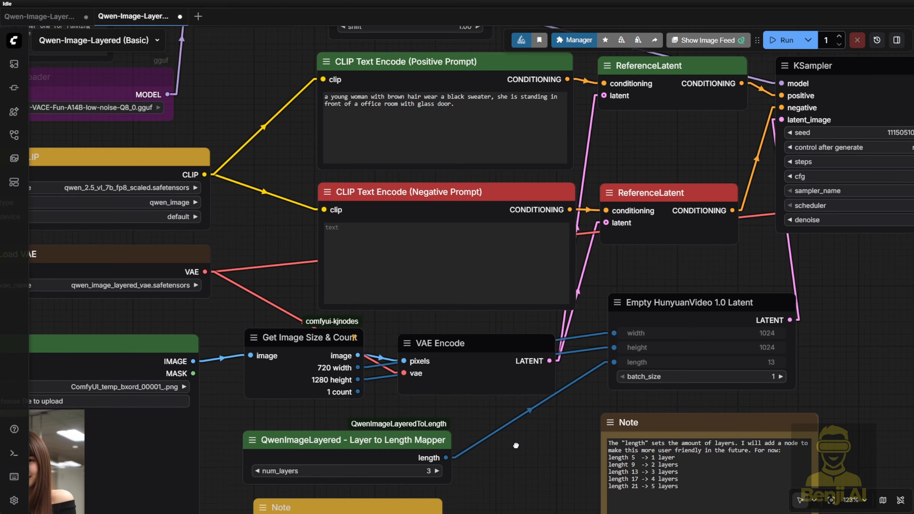
pyautogui.scroll(-2, 444, 324)
pyautogui.click(423, 117)
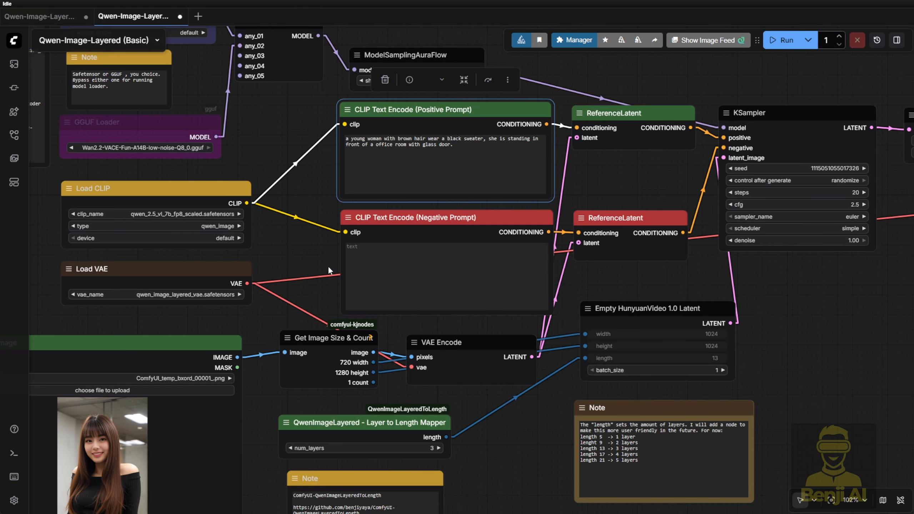
# Set num_layers to 5 in the QwenImageLayered - Layer to Length Mapper node.
pyautogui.scroll(-3, 328, 266)
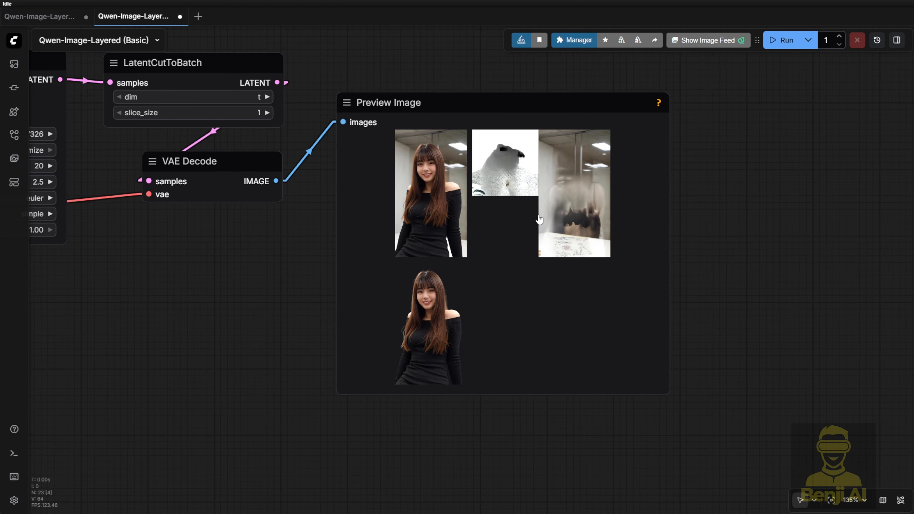
pyautogui.scroll(-2, 279, 310)
pyautogui.moveTo(280, 310); pyautogui.dragTo(694, 340)
pyautogui.scroll(-4, 338, 335)
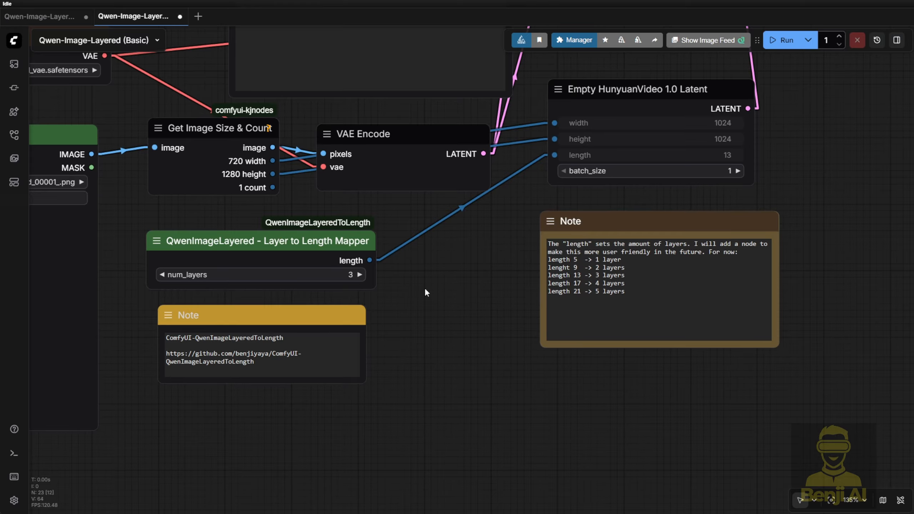
pyautogui.click(162, 274)
pyautogui.click(162, 274)
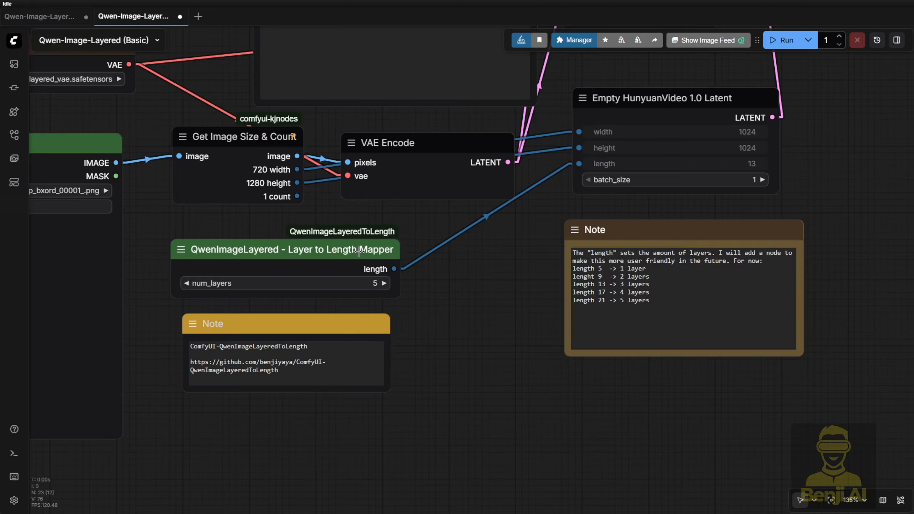
# Compare the second, third and fourth output images of the earlier run by enlarging each in Preview Image.
pyautogui.moveTo(427, 294); pyautogui.dragTo(709, 261)
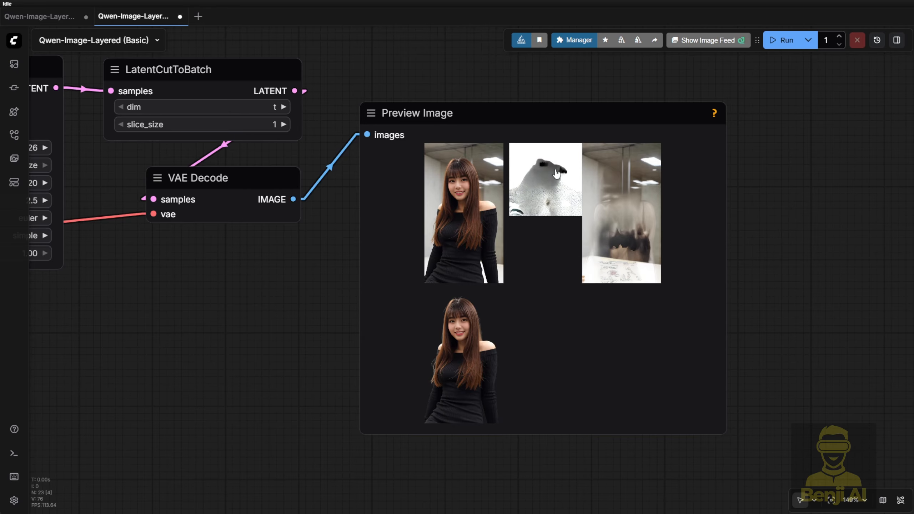
pyautogui.click(540, 183)
pyautogui.click(704, 167)
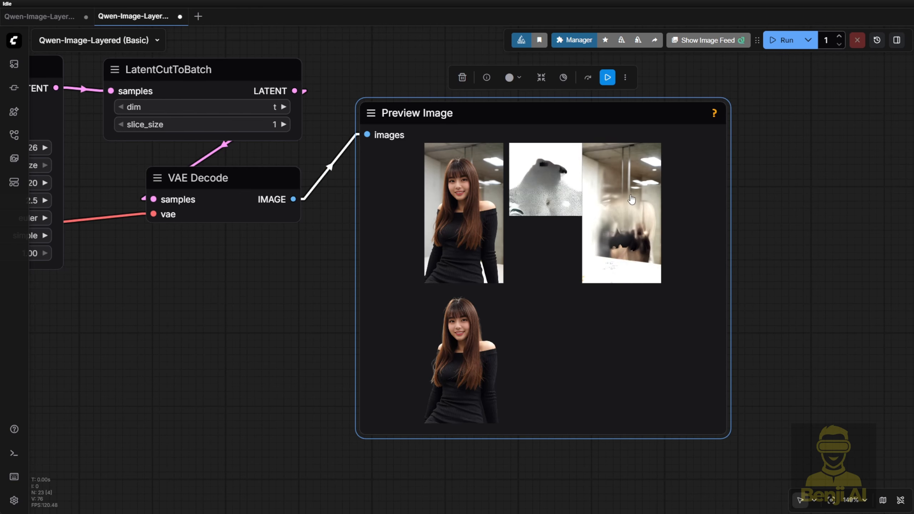
pyautogui.click(639, 182)
pyautogui.click(706, 162)
pyautogui.click(467, 369)
# Run the workflow to decompose the loaded portrait using the mapper's five-layer setting.
pyautogui.moveTo(191, 393); pyautogui.dragTo(912, 135)
pyautogui.moveTo(332, 353); pyautogui.dragTo(528, 285)
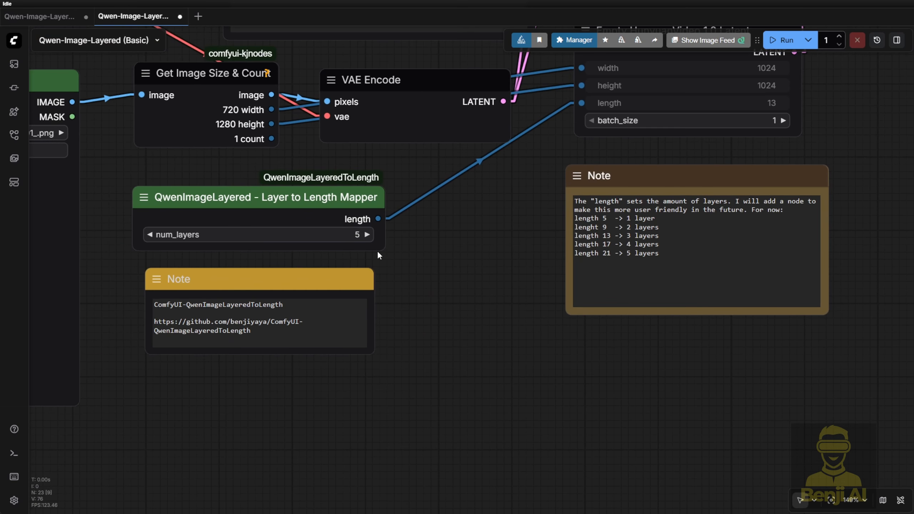
pyautogui.scroll(-3, 461, 285)
pyautogui.click(784, 41)
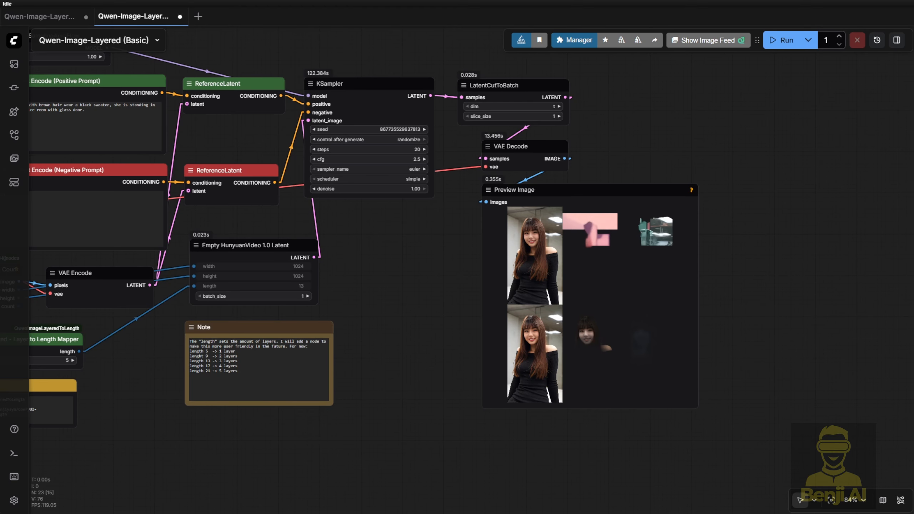
# Examine the newly generated layer images in the Preview Image node.
pyautogui.scroll(2, 474, 264)
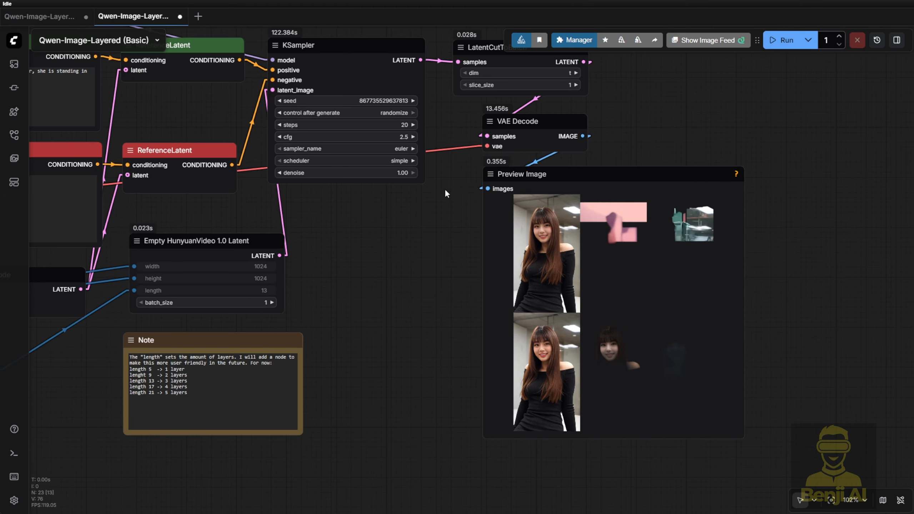
pyautogui.scroll(3, 410, 333)
pyautogui.moveTo(409, 334); pyautogui.dragTo(200, 332)
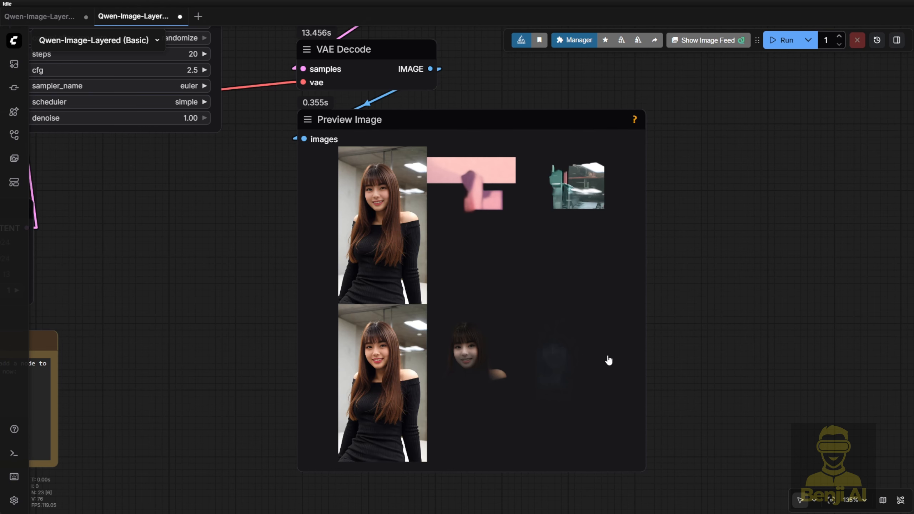
# Compare the layer images in Preview Image with the mapper's layer count and the length values listed in the Note.
pyautogui.moveTo(700, 358); pyautogui.dragTo(719, 318)
pyautogui.scroll(4, 438, 330)
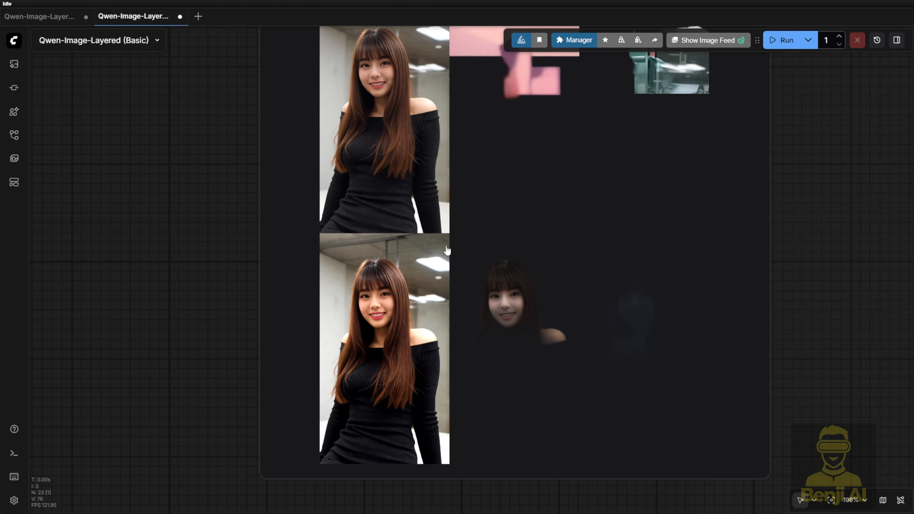
pyautogui.moveTo(824, 168); pyautogui.dragTo(835, 220)
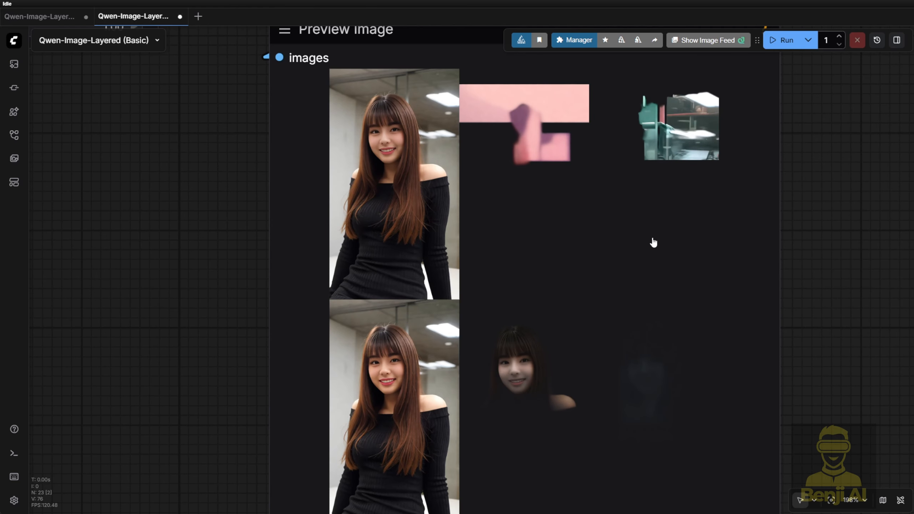
pyautogui.scroll(-4, 324, 360)
pyautogui.moveTo(226, 369); pyautogui.dragTo(764, 243)
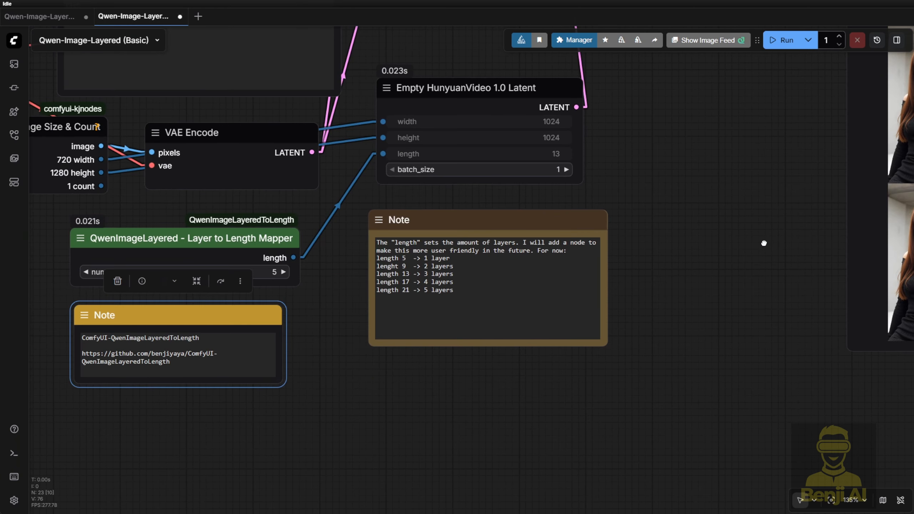
pyautogui.click(424, 417)
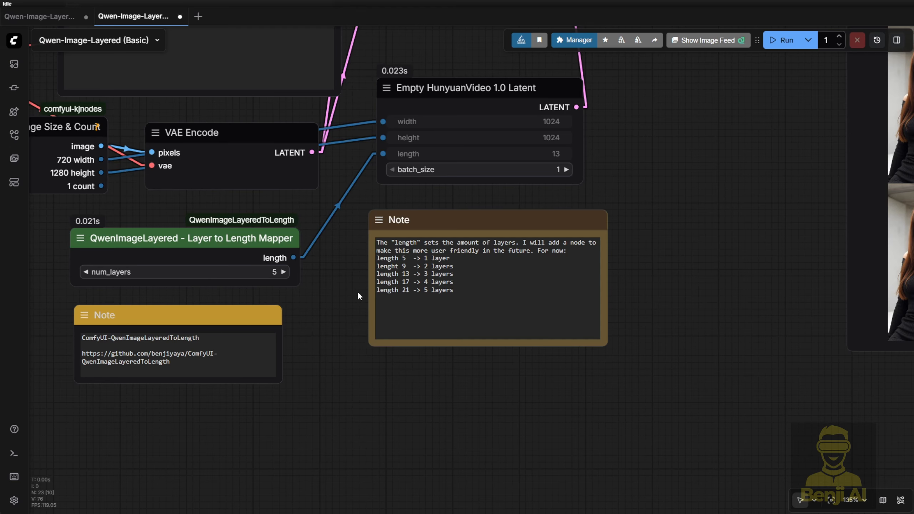
pyautogui.scroll(-1, 357, 291)
pyautogui.moveTo(43, 268); pyautogui.dragTo(173, 481)
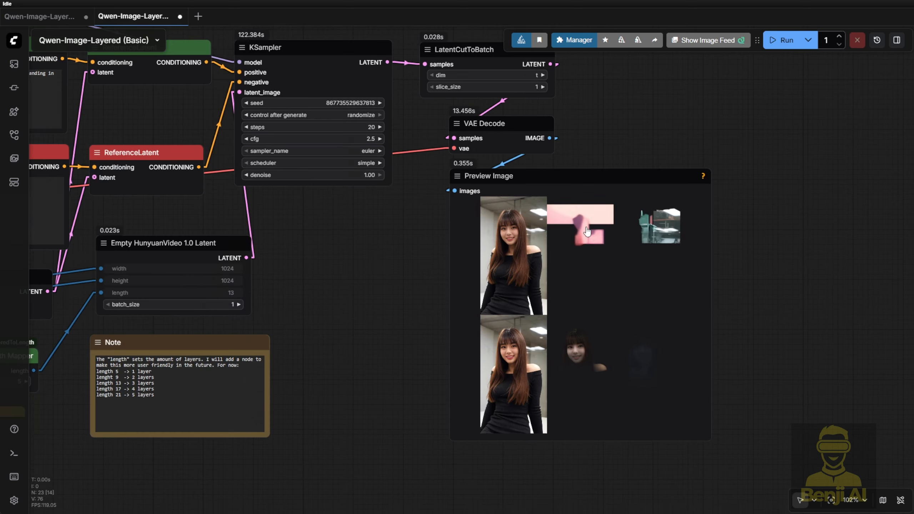
# Inspect the third of the six output images enlarged in Preview Image, then return to the image grid.
pyautogui.scroll(1, 711, 282)
pyautogui.click(632, 230)
pyautogui.click(633, 230)
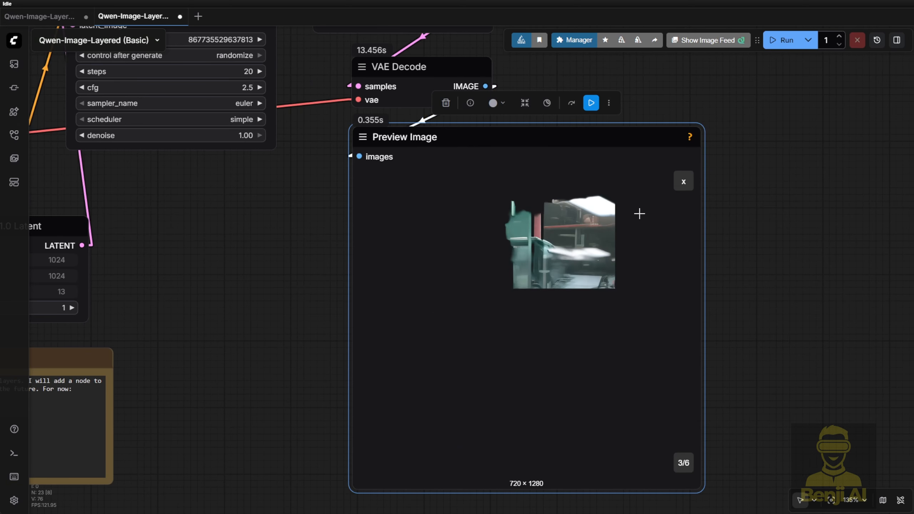
pyautogui.scroll(6, 612, 223)
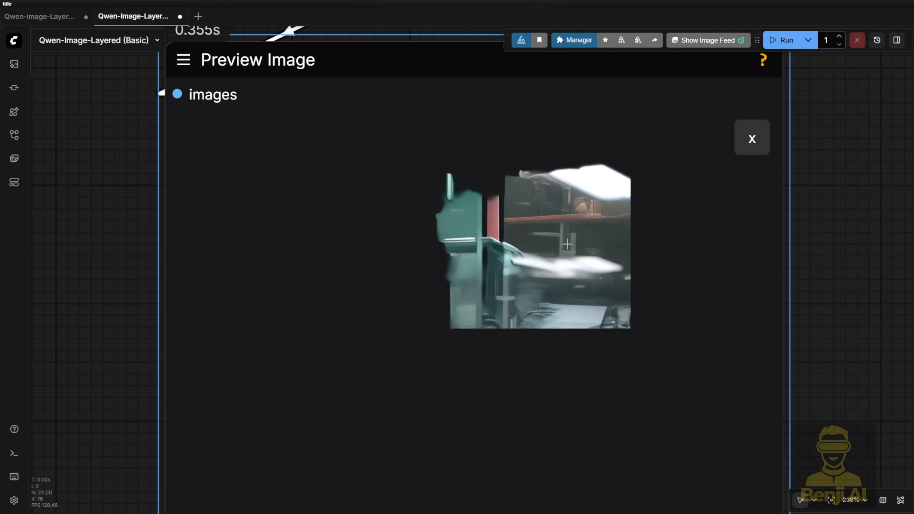
pyautogui.click(751, 140)
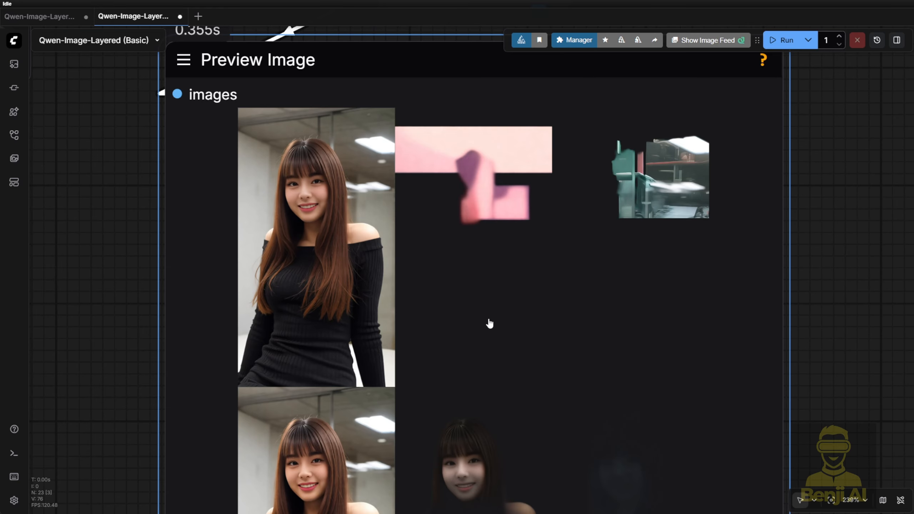
# Set num_layers to 2 in the QwenImageLayered - Layer to Length Mapper node.
pyautogui.scroll(-8, 489, 323)
pyautogui.moveTo(254, 356); pyautogui.dragTo(540, 324)
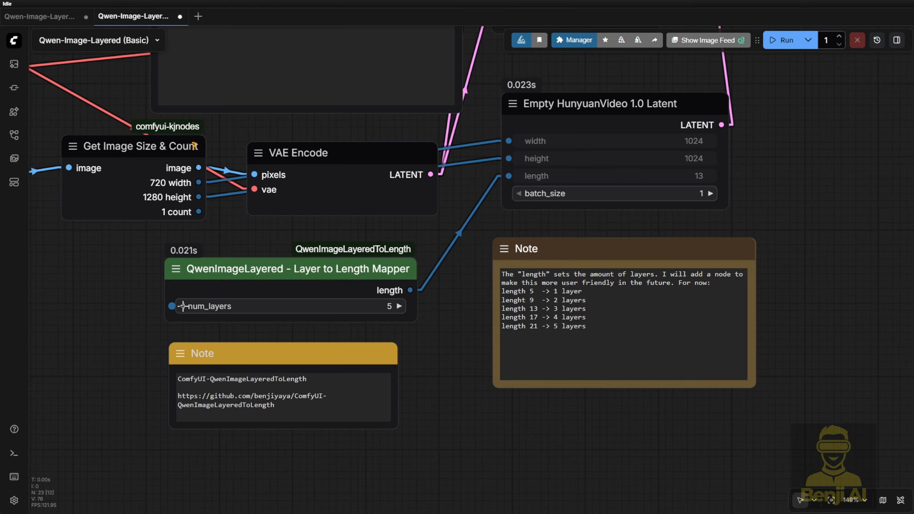
pyautogui.click(182, 306)
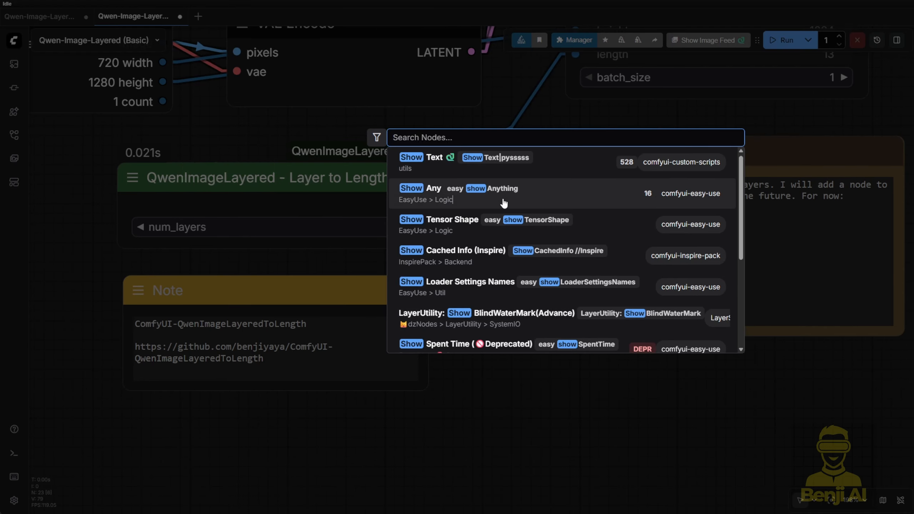
# Add a Show Any node fed by the mapper's length output and shift the yellow Note aside to make room.
pyautogui.click(504, 198)
pyautogui.moveTo(445, 206); pyautogui.dragTo(489, 335)
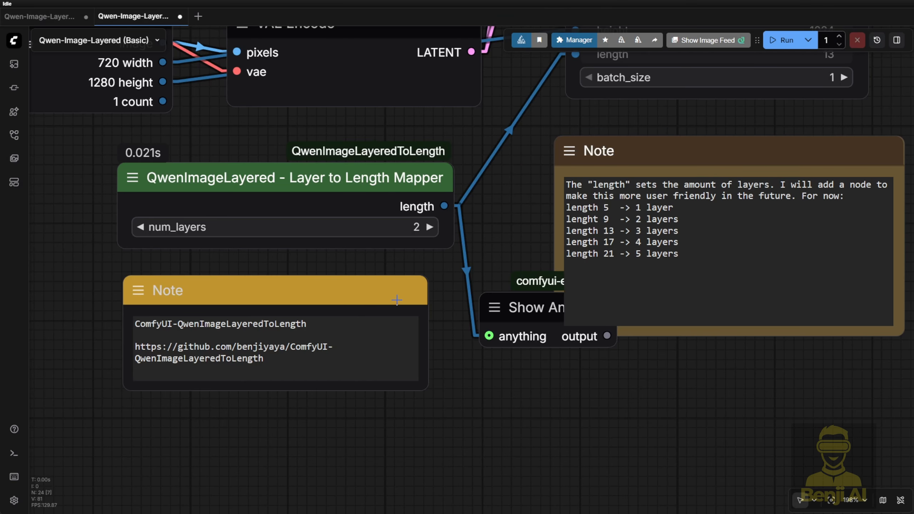
pyautogui.moveTo(395, 299); pyautogui.dragTo(328, 292)
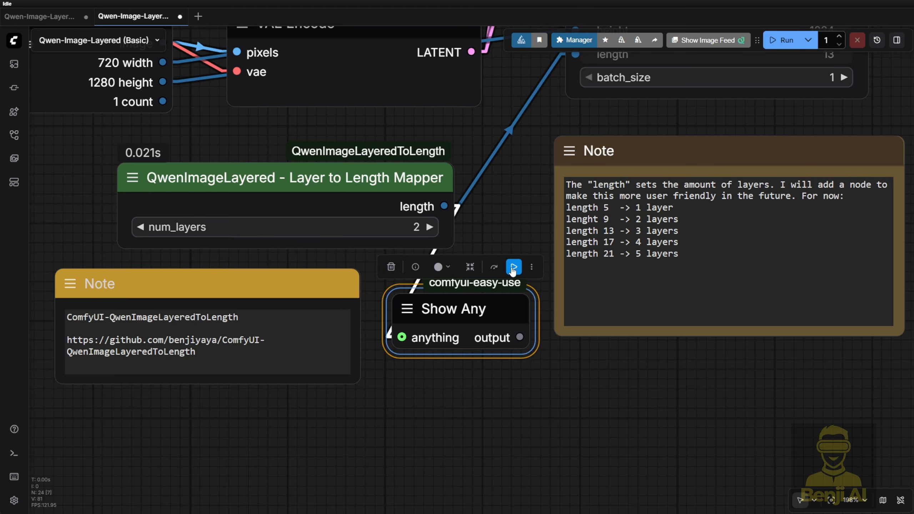
# Run the workflow from the Show Any node and check the mapped length against the length table in the Note.
pyautogui.click(514, 266)
pyautogui.scroll(4, 437, 378)
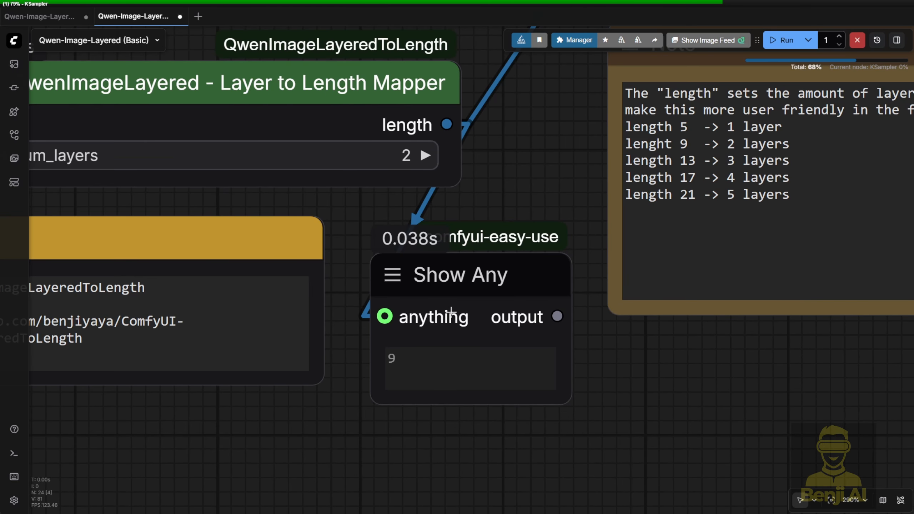
pyautogui.moveTo(473, 291); pyautogui.dragTo(470, 258)
pyautogui.moveTo(617, 411); pyautogui.dragTo(548, 482)
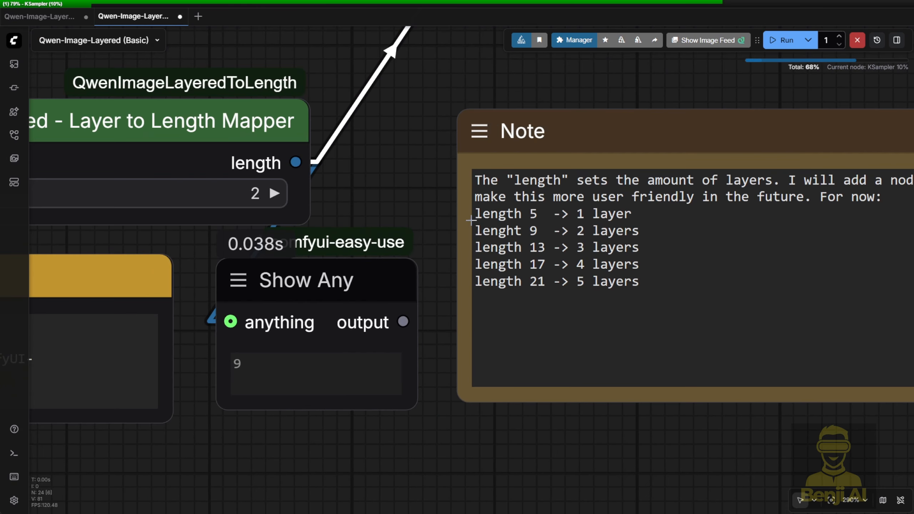
pyautogui.moveTo(546, 131); pyautogui.dragTo(538, 131)
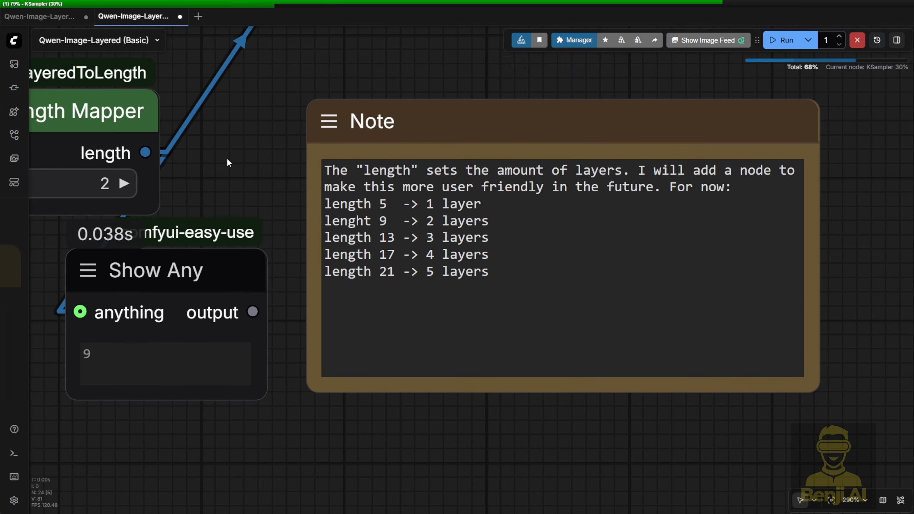
pyautogui.scroll(-3, 227, 158)
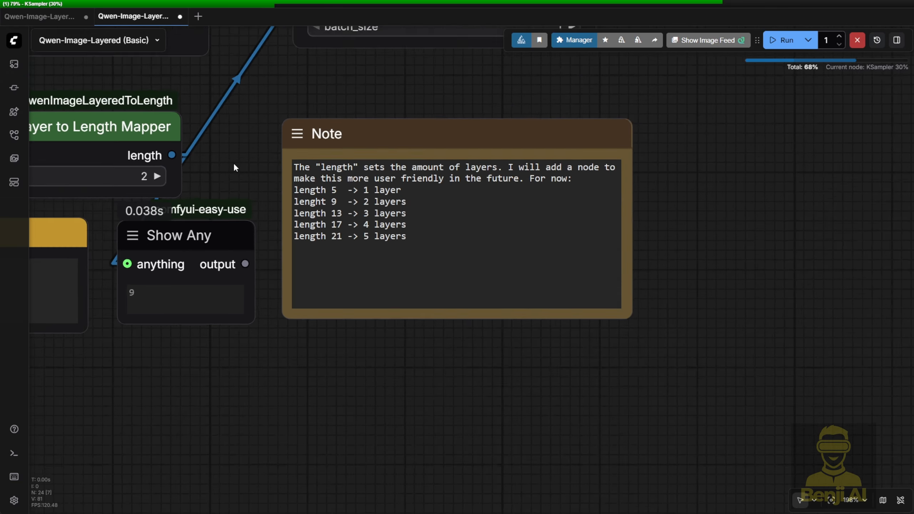
pyautogui.moveTo(233, 163); pyautogui.dragTo(423, 169)
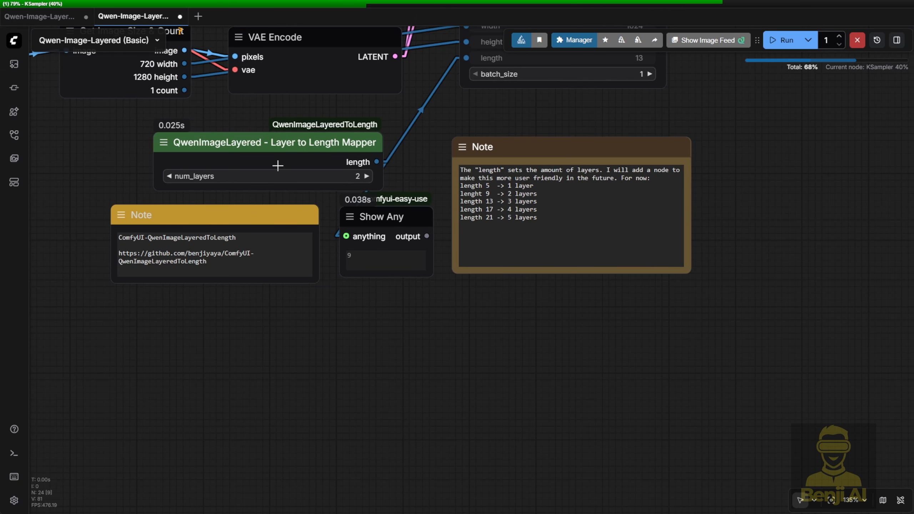
pyautogui.scroll(4, 245, 200)
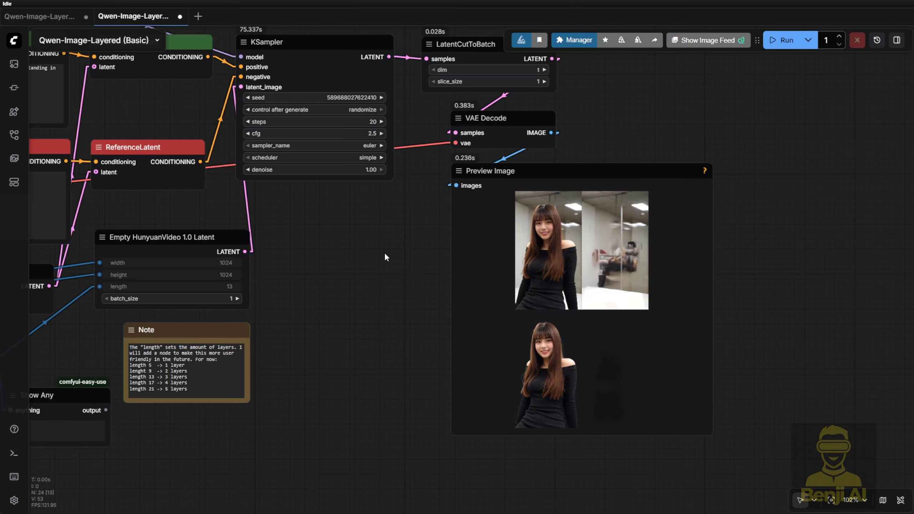
# Examine the images generated with the two-layer setting in the Preview Image node.
pyautogui.moveTo(393, 298); pyautogui.dragTo(262, 256)
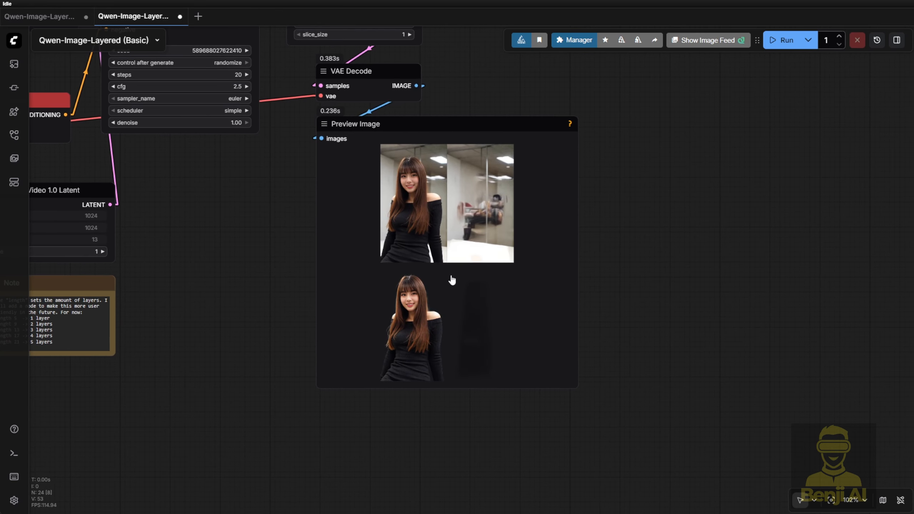
pyautogui.scroll(10, 478, 190)
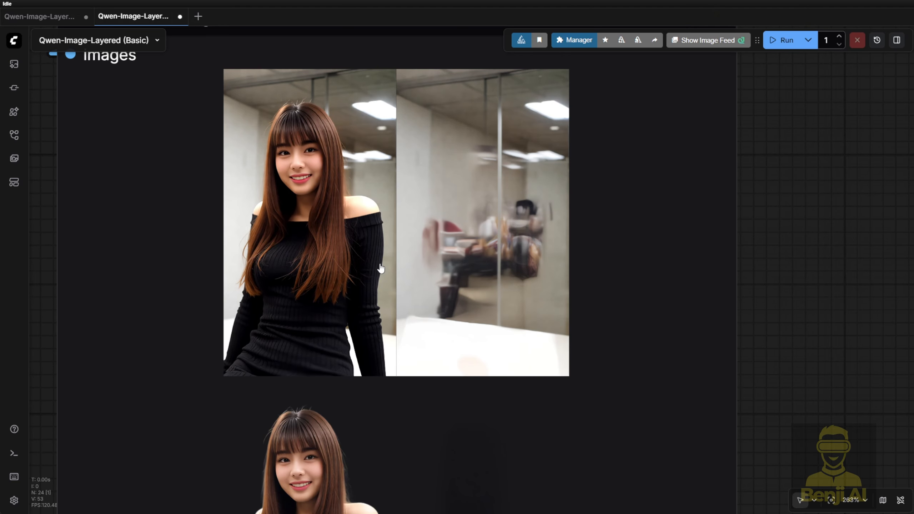
pyautogui.scroll(-3, 380, 293)
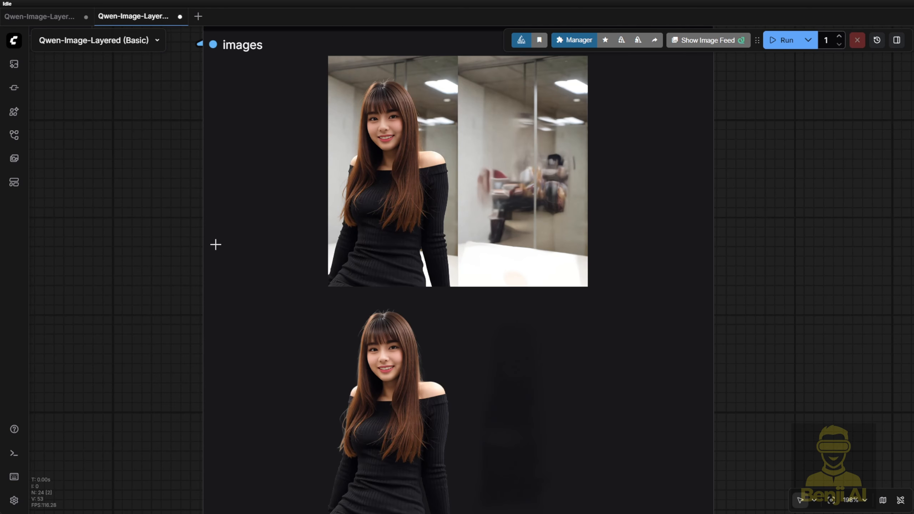
# Add a Remove Background (RMBG) node and place it beside the Preview Image node.
pyautogui.doubleClick(176, 216)
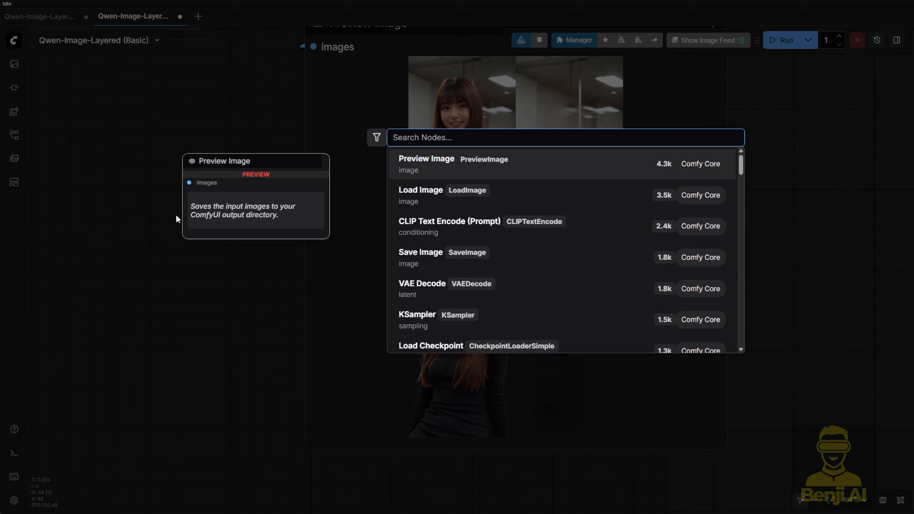
pyautogui.write('rmbg')
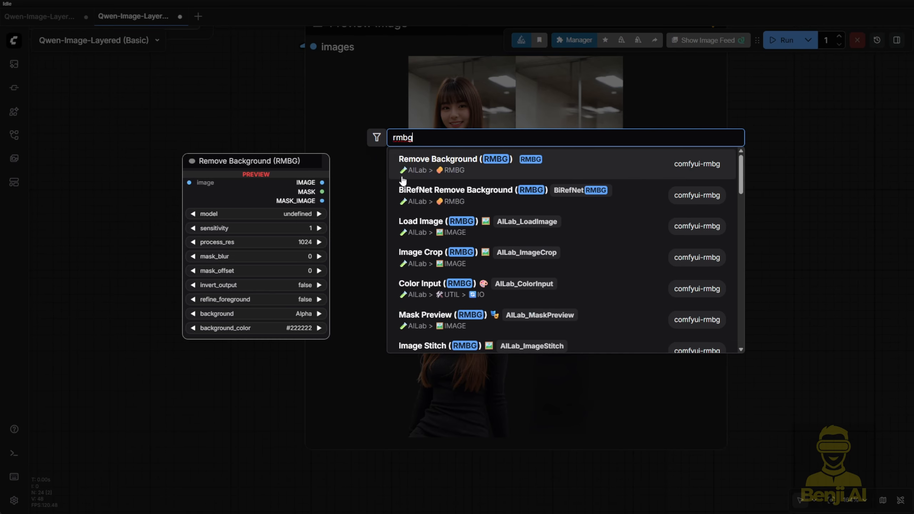
pyautogui.click(418, 173)
pyautogui.moveTo(304, 204); pyautogui.dragTo(165, 147)
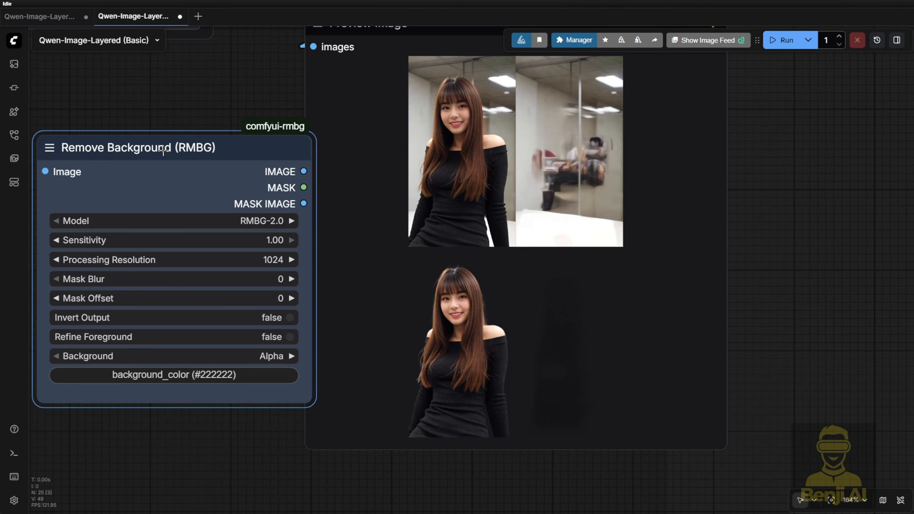
pyautogui.moveTo(230, 73); pyautogui.dragTo(317, 58)
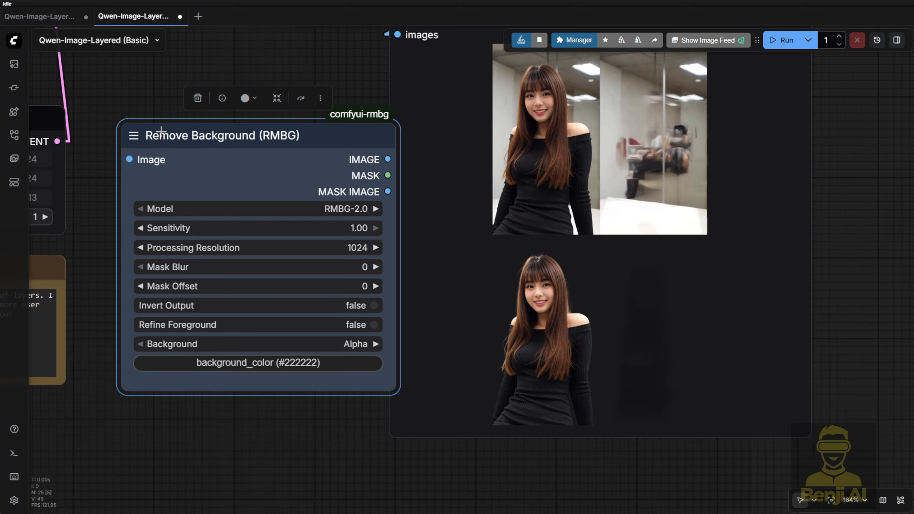
pyautogui.moveTo(248, 150)
pyautogui.mouseDown()
pyautogui.moveTo(263, 131)
pyautogui.moveTo(238, 146)
pyautogui.mouseUp()
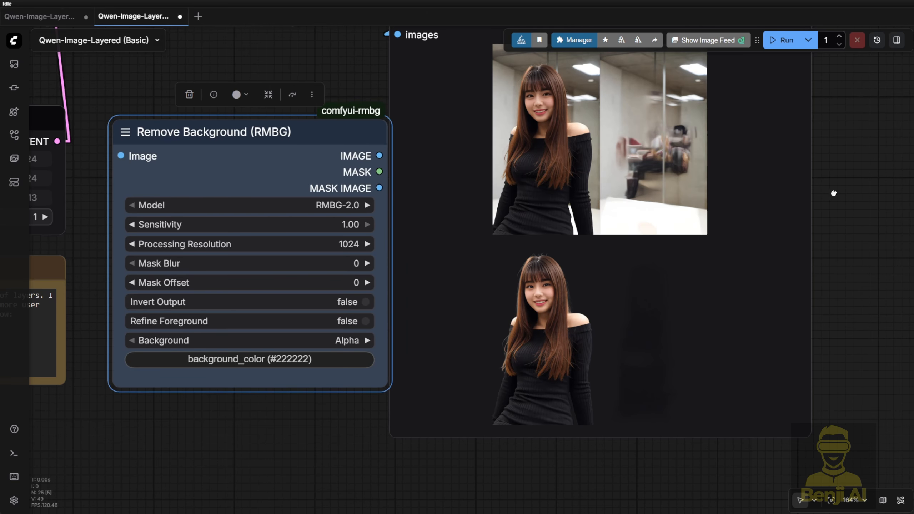
# Inspect the cut-out woman layer enlarged in Preview Image, then return to the image grid.
pyautogui.moveTo(833, 193); pyautogui.dragTo(764, 267)
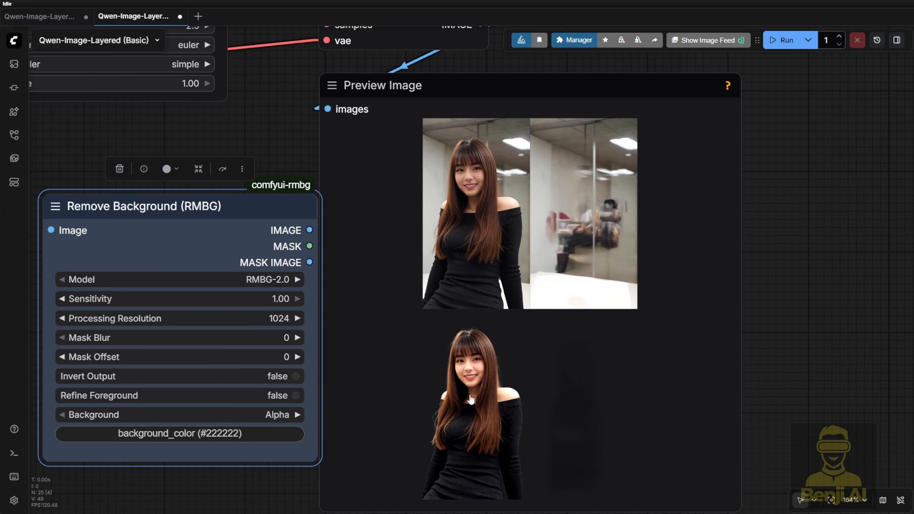
pyautogui.moveTo(834, 356); pyautogui.dragTo(789, 324)
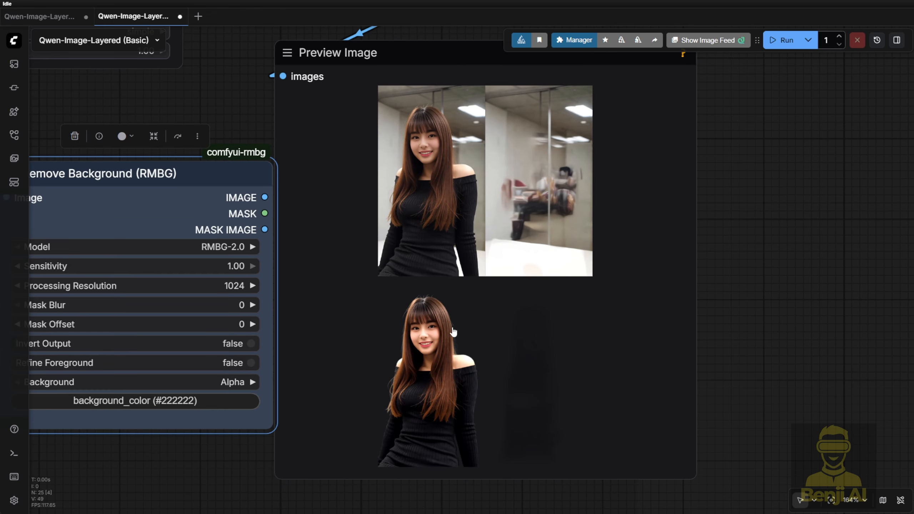
pyautogui.click(478, 415)
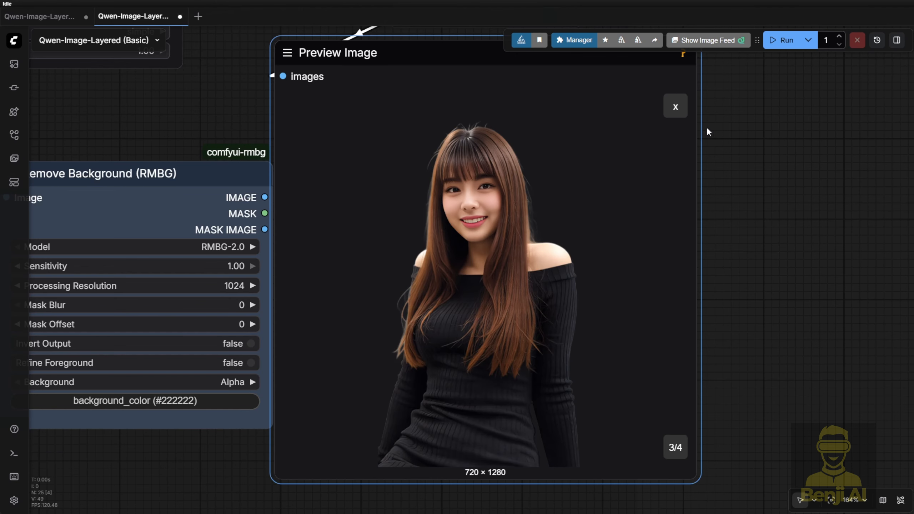
pyautogui.click(675, 109)
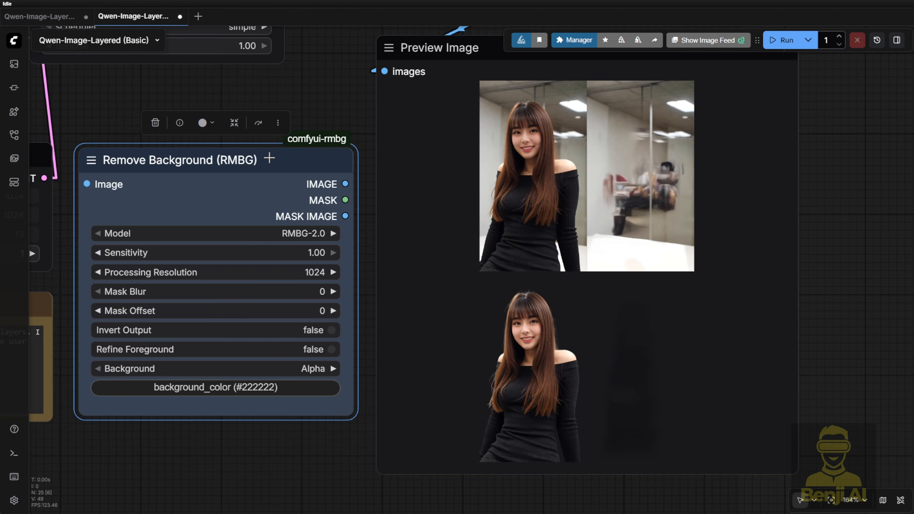
# Delete the Remove Background (RMBG) node from the workflow.
pyautogui.press('Delete')
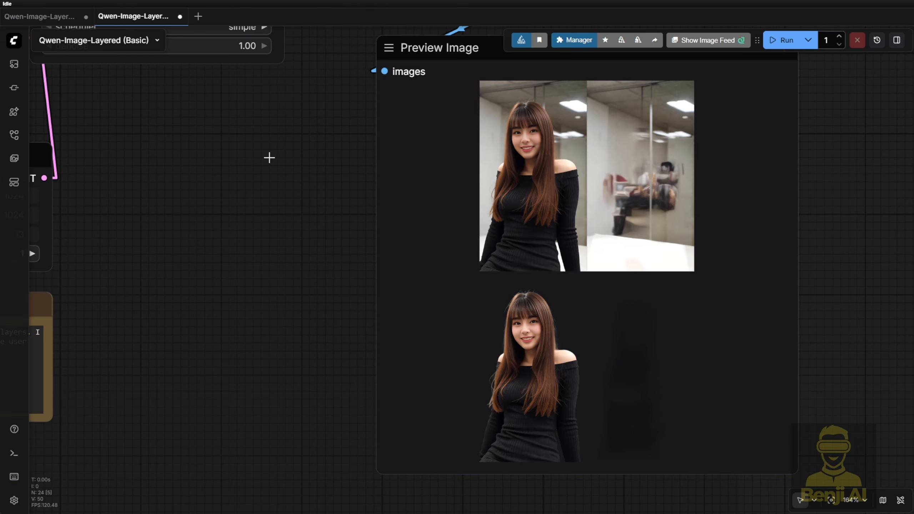
pyautogui.scroll(-10, 293, 246)
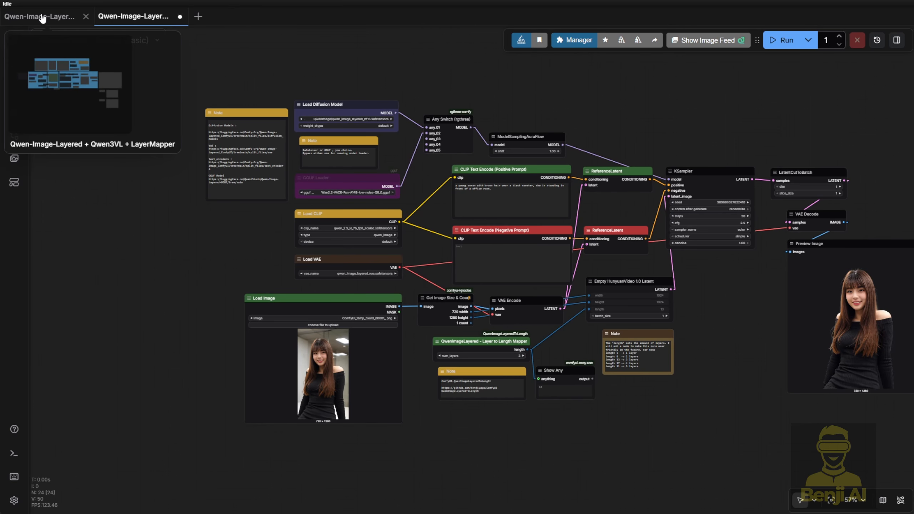
# Switch to the Qwen-Image-Layered + Qwen3VL + LayerMapper workflow and look over its node groups from the outputs back to the model loaders.
pyautogui.click(42, 17)
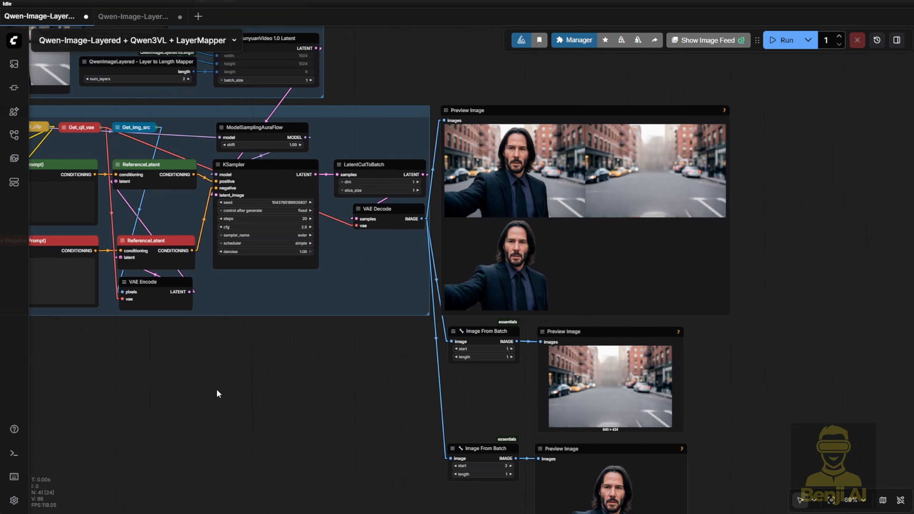
pyautogui.moveTo(216, 388); pyautogui.dragTo(675, 475)
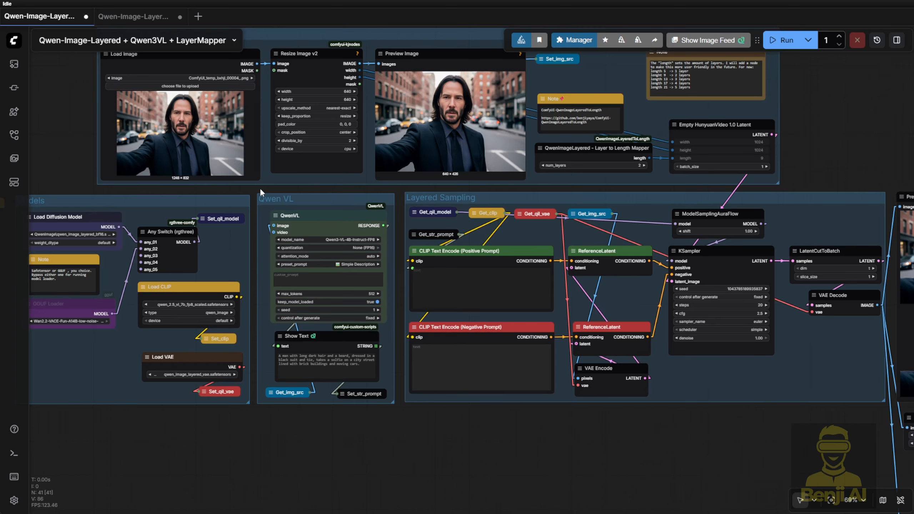
pyautogui.moveTo(260, 188); pyautogui.dragTo(433, 198)
pyautogui.scroll(-2, 126, 151)
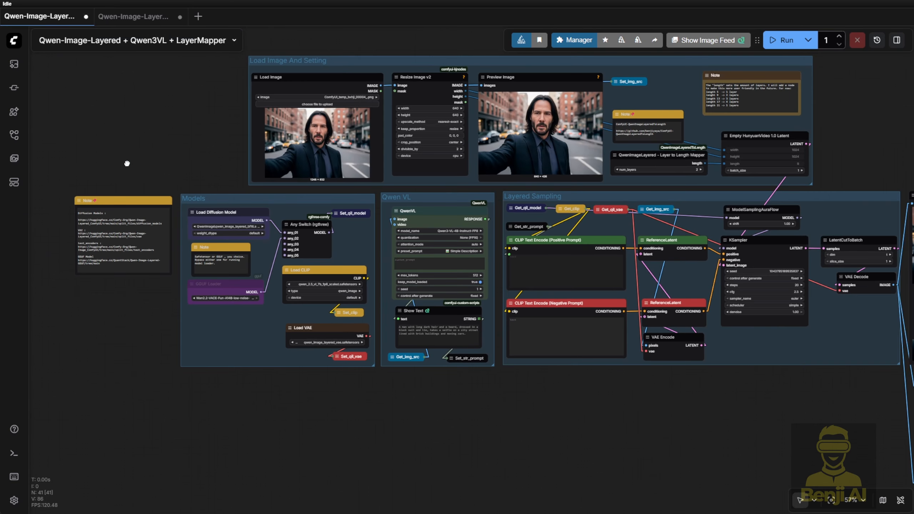
# Look over the workflow from the Load Image And Setting group through Qwen VL and Layered Sampling to the output Preview Image.
pyautogui.moveTo(126, 157); pyautogui.dragTo(22, 213)
pyautogui.scroll(6, 321, 141)
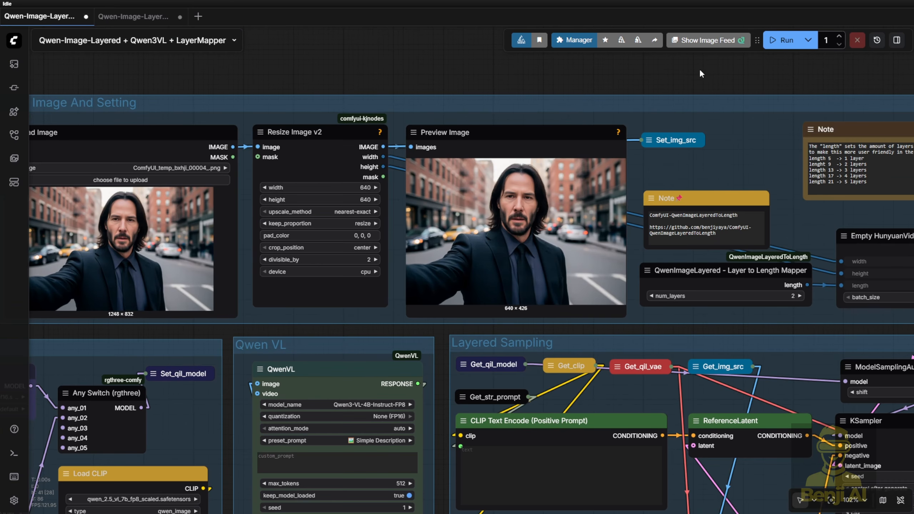
pyautogui.moveTo(700, 70); pyautogui.dragTo(569, 1)
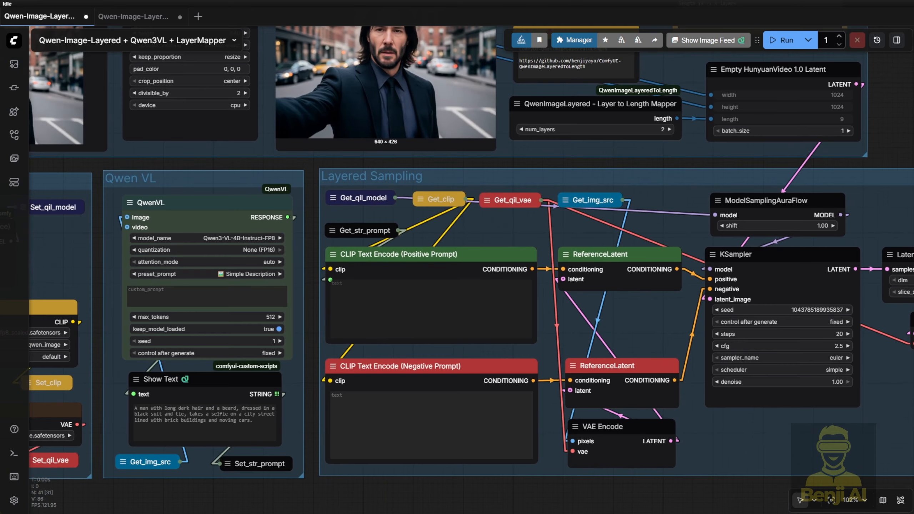
pyautogui.click(229, 186)
pyautogui.moveTo(298, 182); pyautogui.dragTo(0, 167)
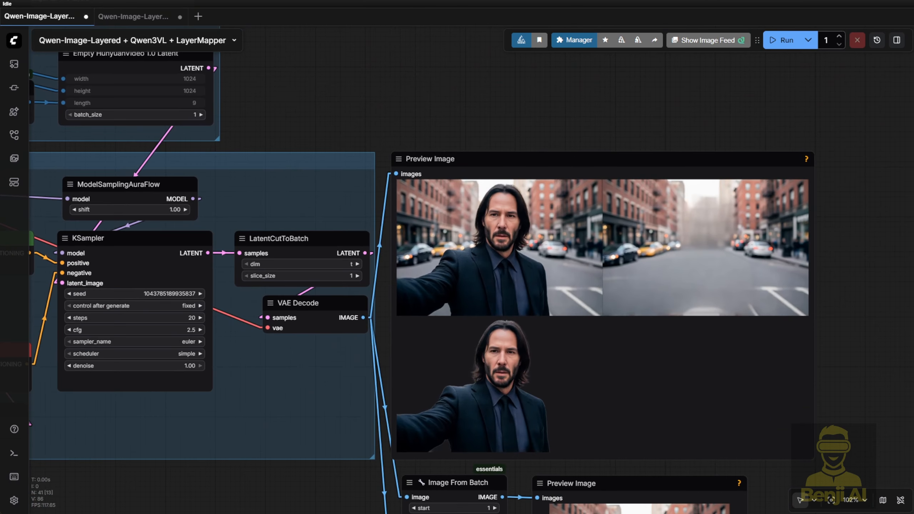
pyautogui.moveTo(435, 146); pyautogui.dragTo(262, 43)
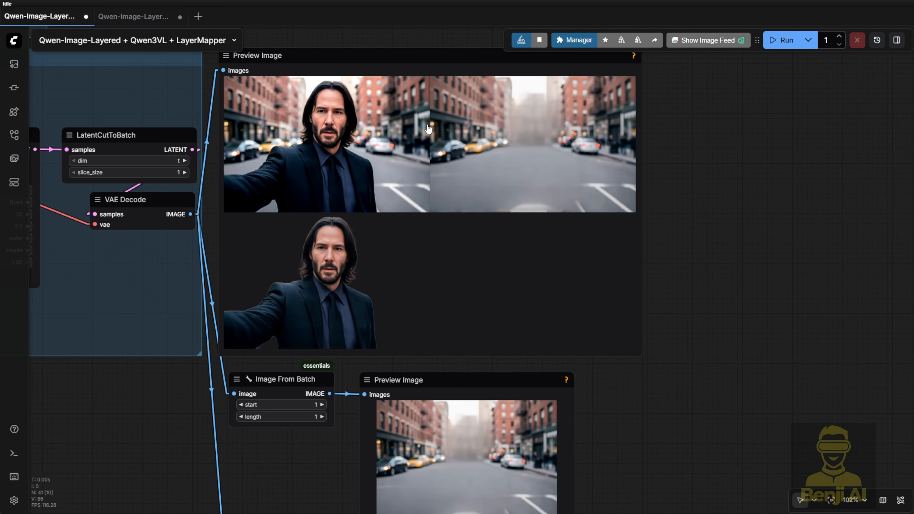
# Inspect the cut-out man layer enlarged in the main Preview Image, then return to the image grid.
pyautogui.click(328, 281)
pyautogui.moveTo(317, 467); pyautogui.dragTo(322, 431)
pyautogui.moveTo(713, 122); pyautogui.dragTo(699, 221)
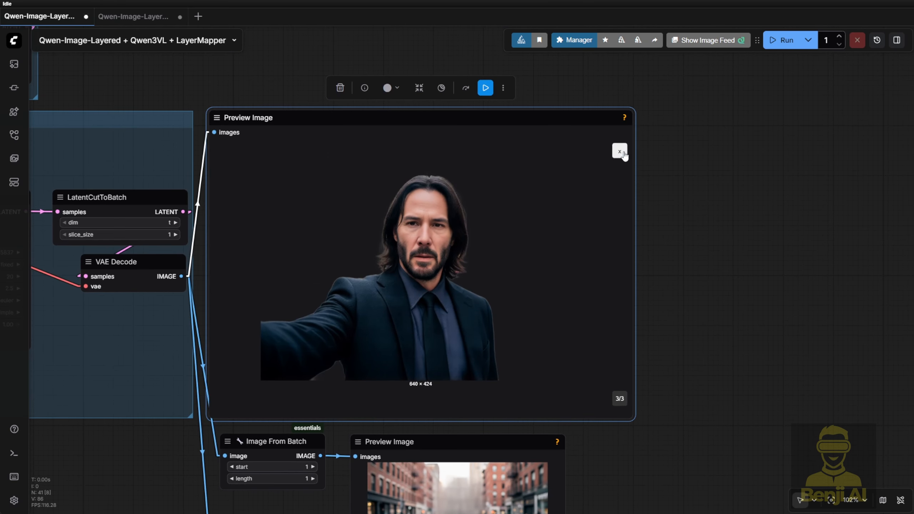
pyautogui.click(620, 152)
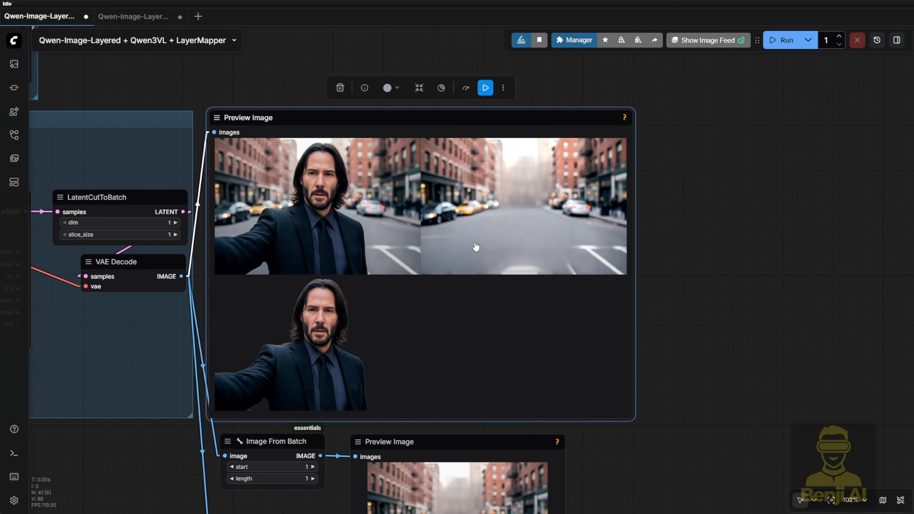
# Examine the first Image From Batch node's start and length settings against the layer grid in the main Preview Image.
pyautogui.scroll(-5, 668, 149)
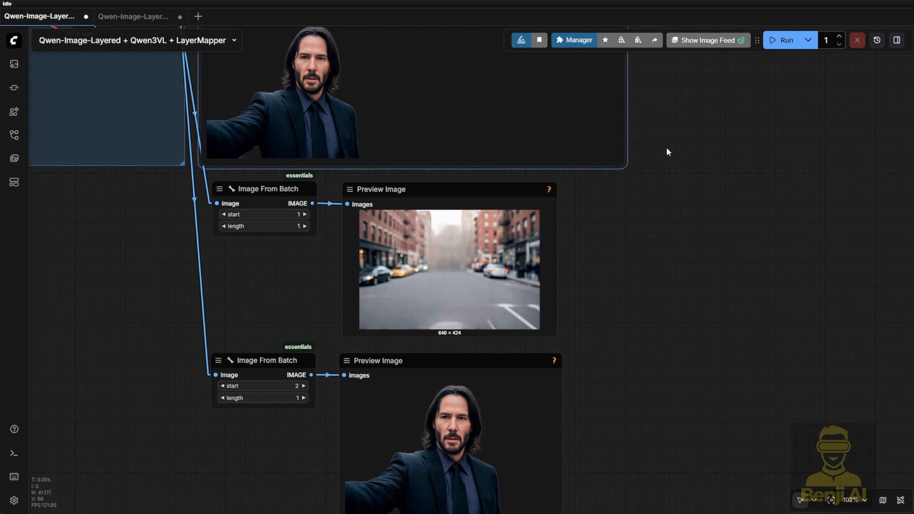
pyautogui.scroll(3, 321, 264)
pyautogui.click(258, 179)
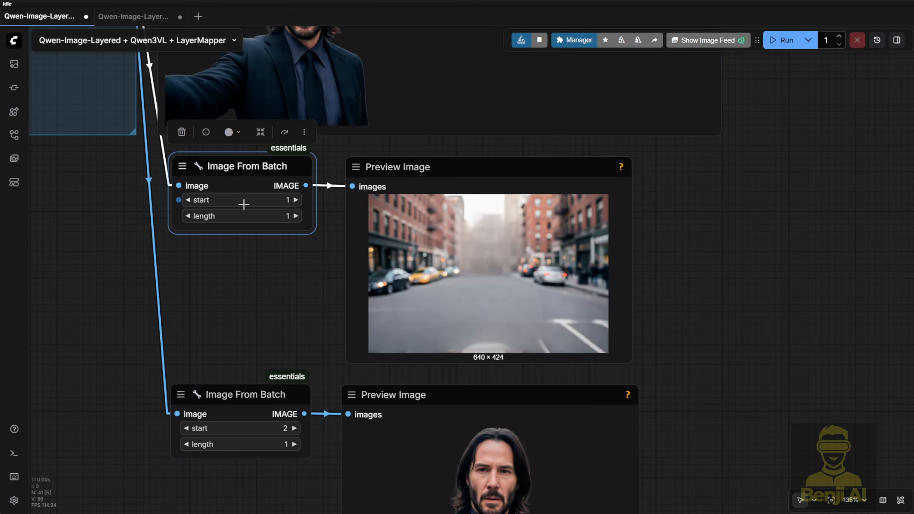
pyautogui.moveTo(259, 320); pyautogui.dragTo(273, 513)
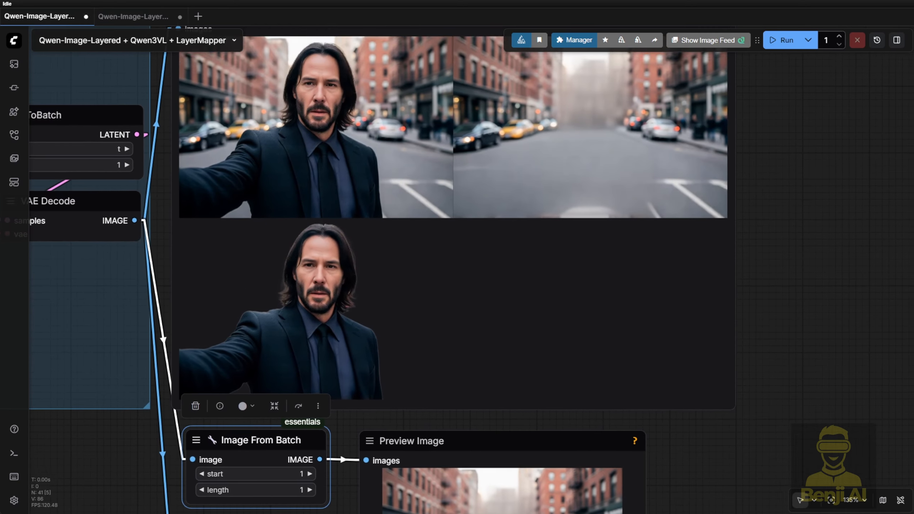
pyautogui.moveTo(162, 205); pyautogui.dragTo(136, 273)
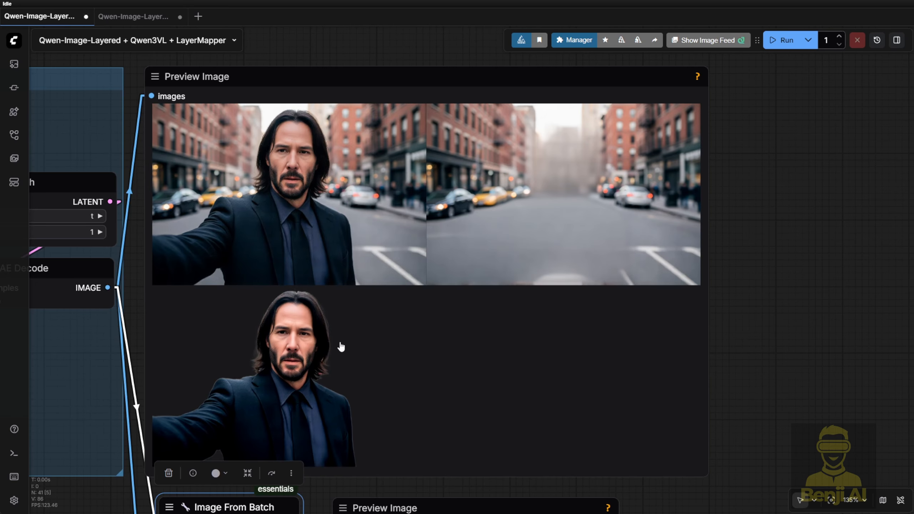
pyautogui.scroll(-3, 803, 359)
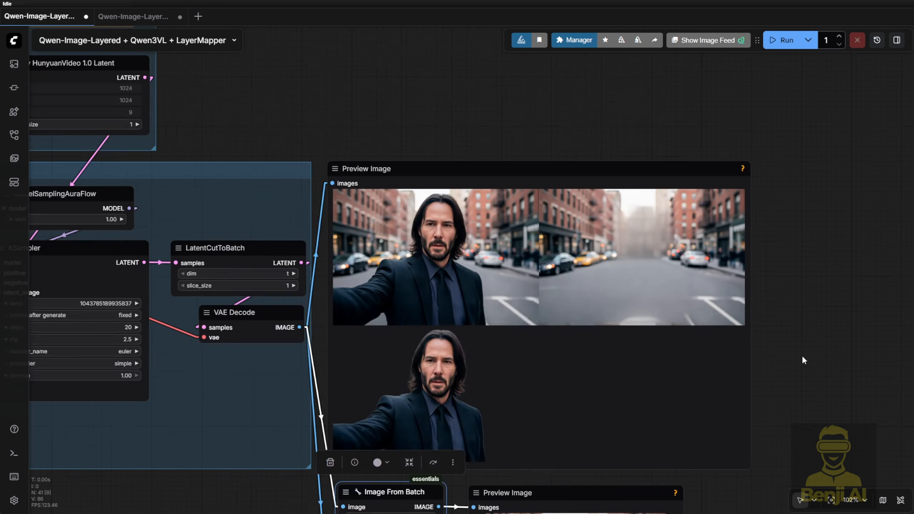
# Compare both Image From Batch nodes' start values with the background and cut-out man layers in their Preview Image nodes.
pyautogui.scroll(-10, 804, 360)
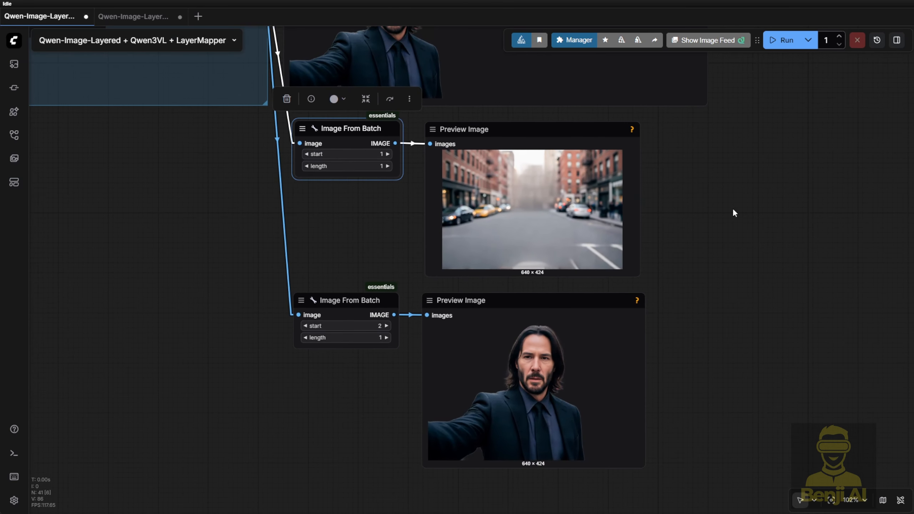
pyautogui.scroll(5, 180, 239)
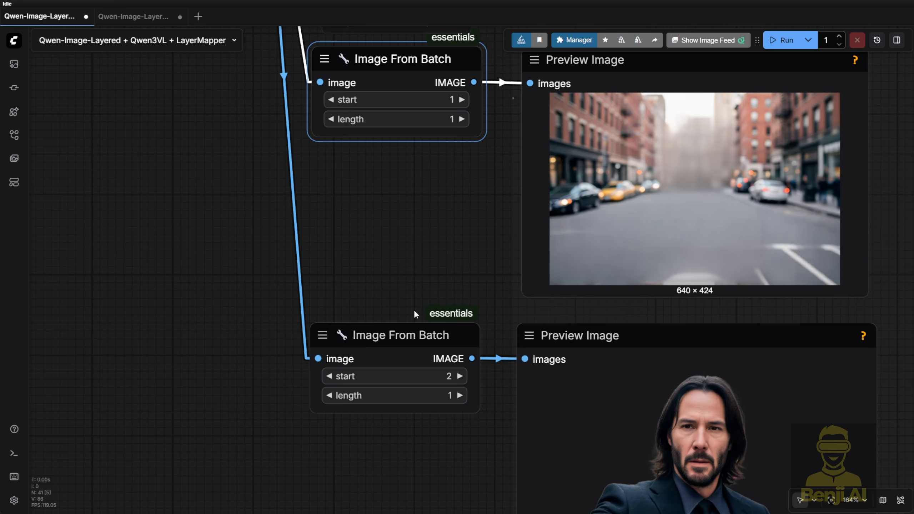
pyautogui.moveTo(429, 259); pyautogui.dragTo(298, 271)
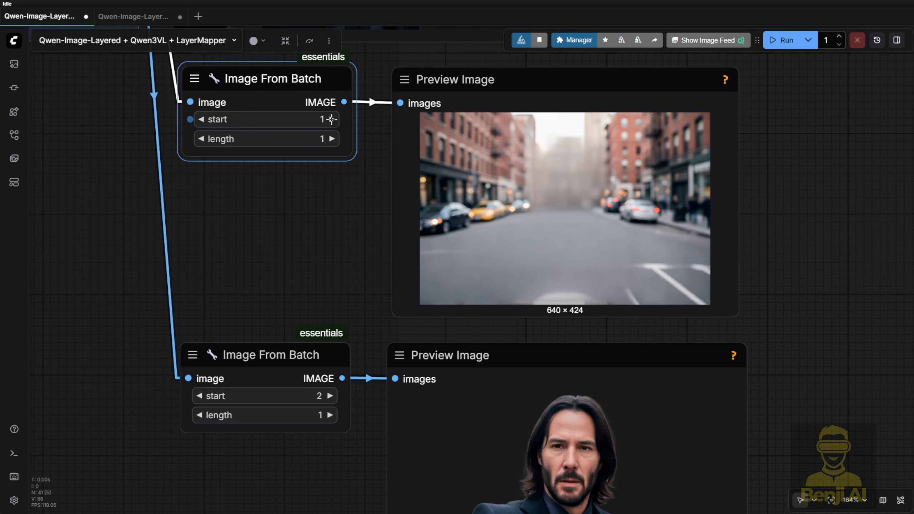
pyautogui.moveTo(687, 330); pyautogui.dragTo(681, 173)
pyautogui.click(681, 206)
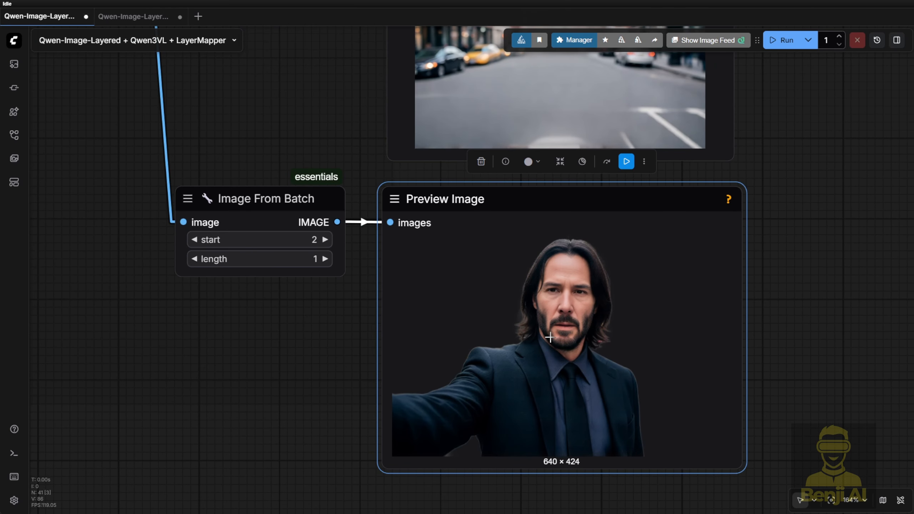
pyautogui.scroll(-3, 583, 396)
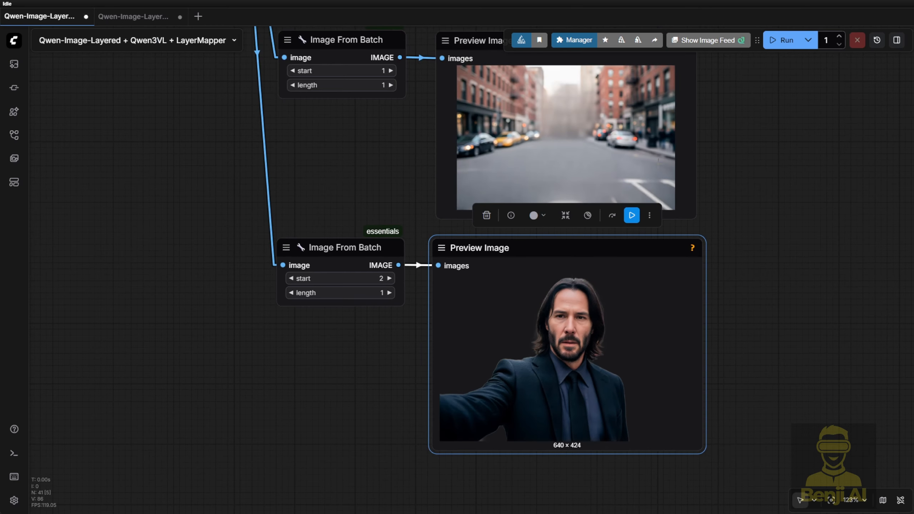
pyautogui.scroll(-8, 344, 374)
pyautogui.moveTo(343, 374); pyautogui.dragTo(394, 326)
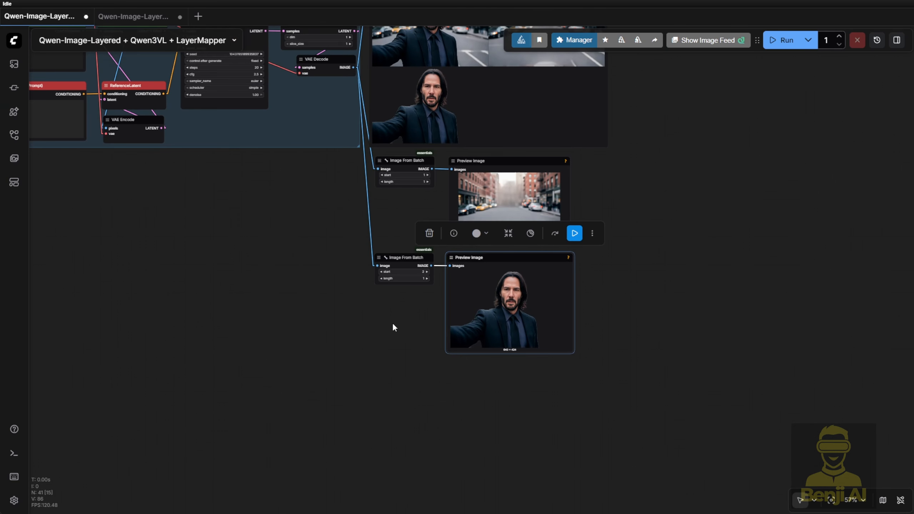
pyautogui.scroll(6, 394, 326)
pyautogui.scroll(2, 408, 322)
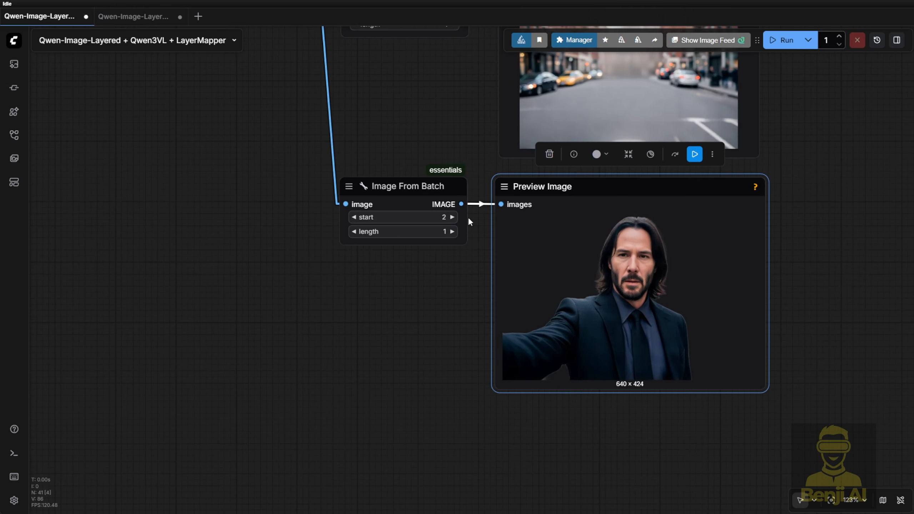
pyautogui.moveTo(461, 204); pyautogui.dragTo(768, 220)
pyautogui.moveTo(606, 189)
pyautogui.mouseDown()
pyautogui.moveTo(643, 198)
pyautogui.moveTo(614, 207)
pyautogui.moveTo(604, 190)
pyautogui.mouseUp()
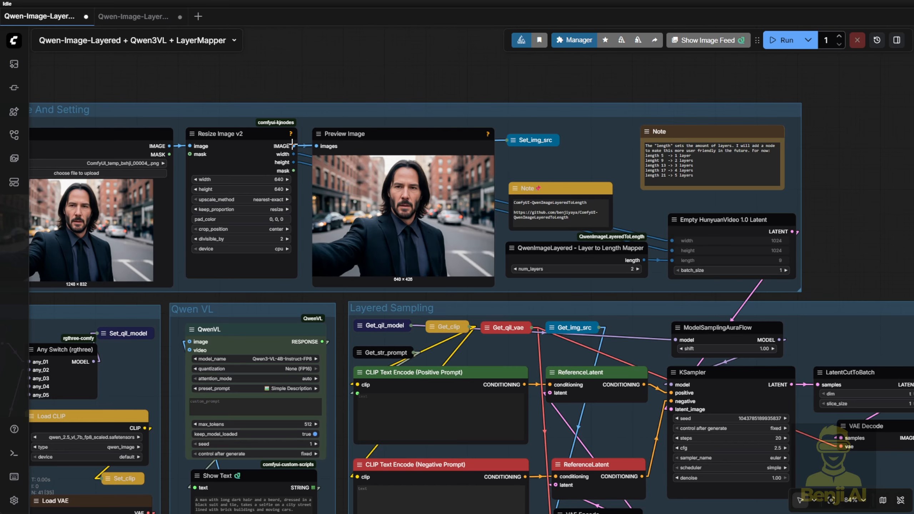
# Examine the source image in Load Image and the width, height and proportion settings of the Resize Image v2 node.
pyautogui.scroll(3, 293, 226)
pyautogui.click(237, 138)
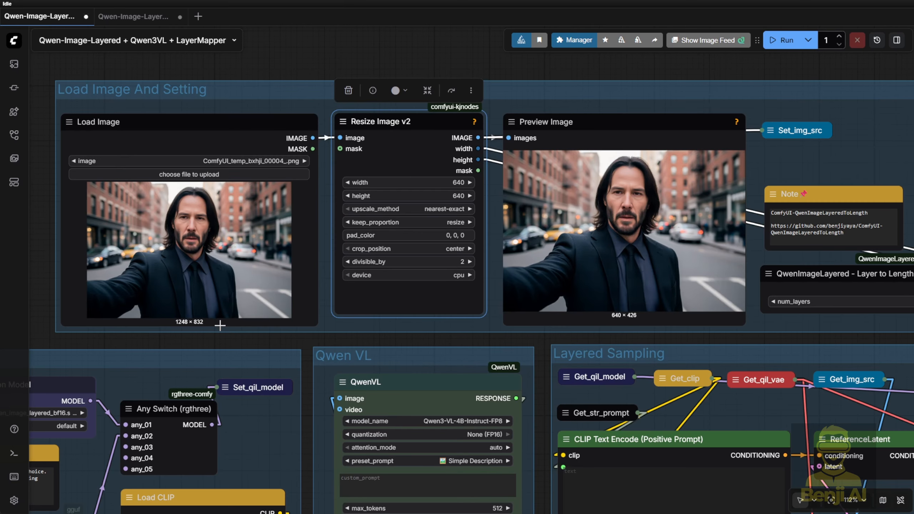
pyautogui.scroll(4, 219, 325)
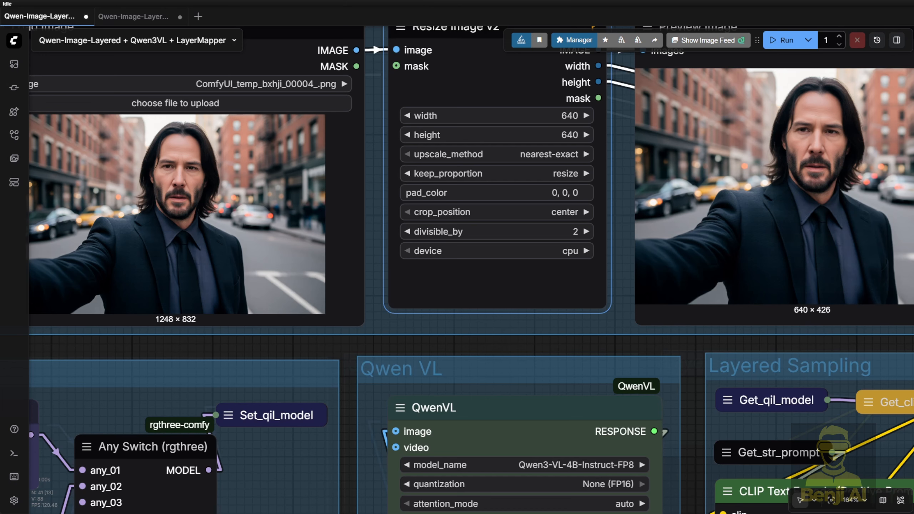
pyautogui.moveTo(247, 341); pyautogui.dragTo(337, 381)
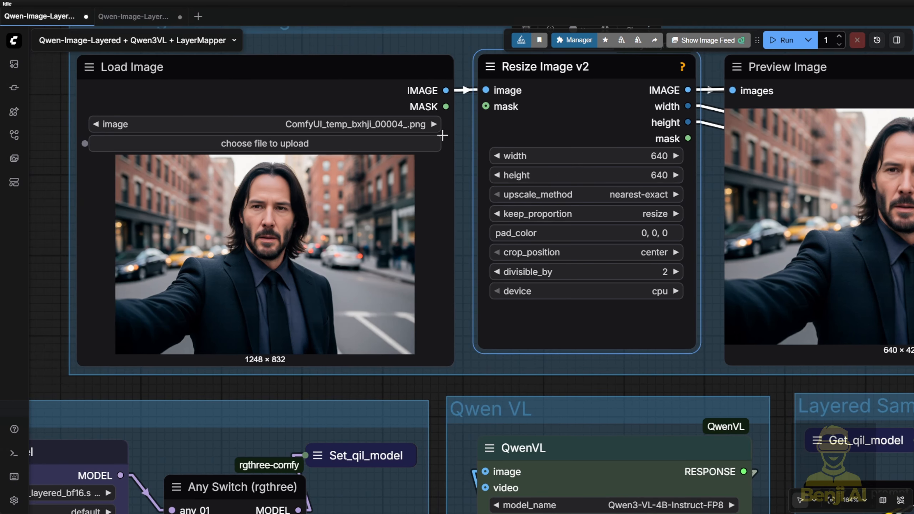
# Run the workflow on ComfyUI_temp_bxnmo_00001_.png with num_layers set to 5 in the Layer to Length Mapper.
pyautogui.scroll(-5, 374, 134)
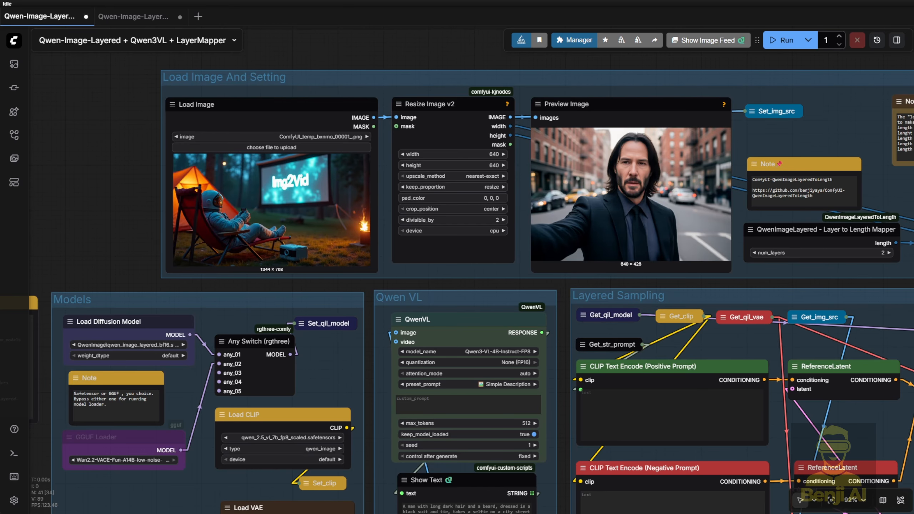
pyautogui.scroll(7, 315, 280)
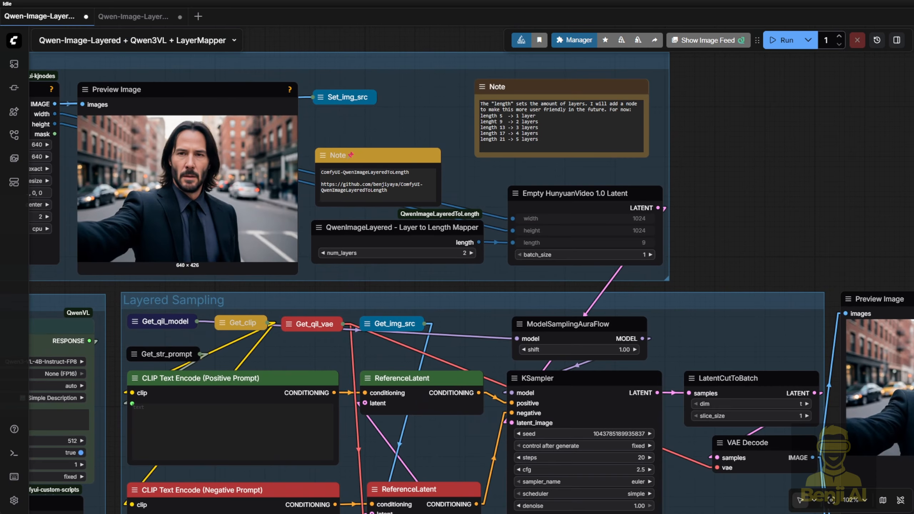
pyautogui.scroll(3, 313, 217)
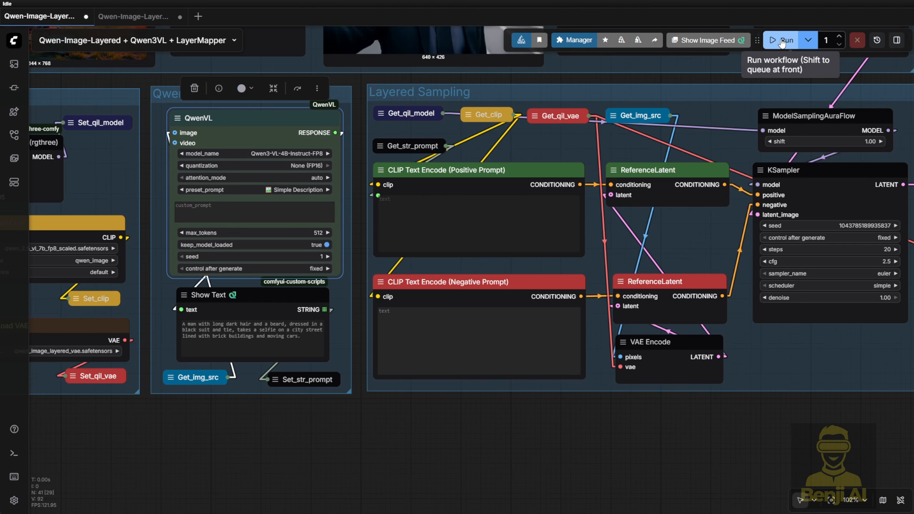
pyautogui.click(782, 42)
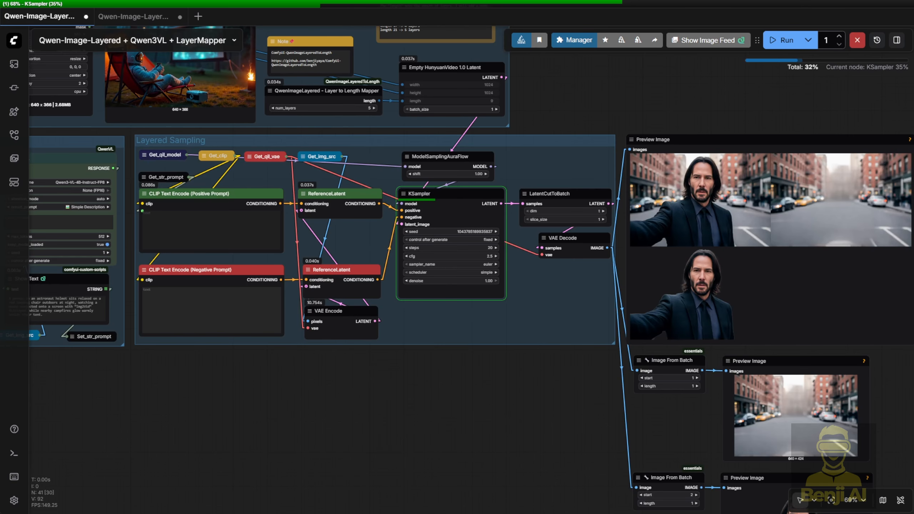
# Follow the run at the KSampler and review the resized astronaut image, layer mapper and Qwen VL nodes.
pyautogui.scroll(3, 437, 212)
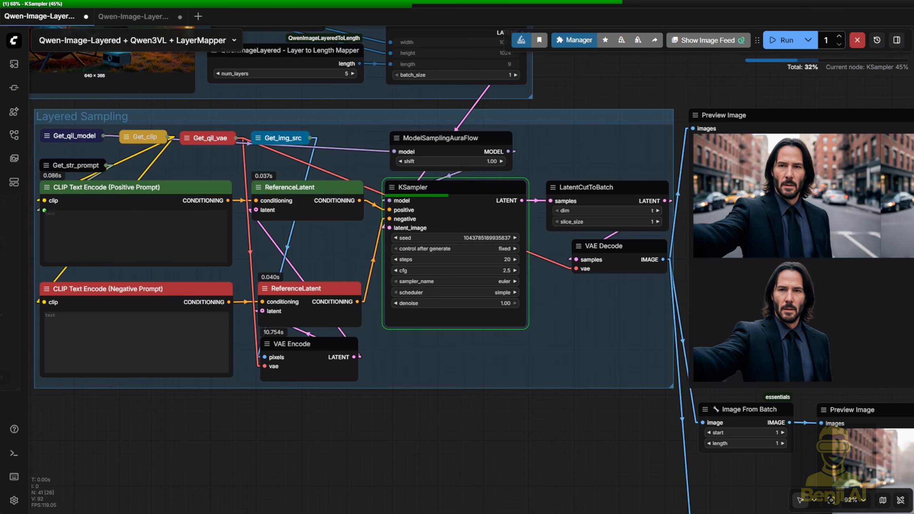
pyautogui.moveTo(587, 87); pyautogui.dragTo(884, 302)
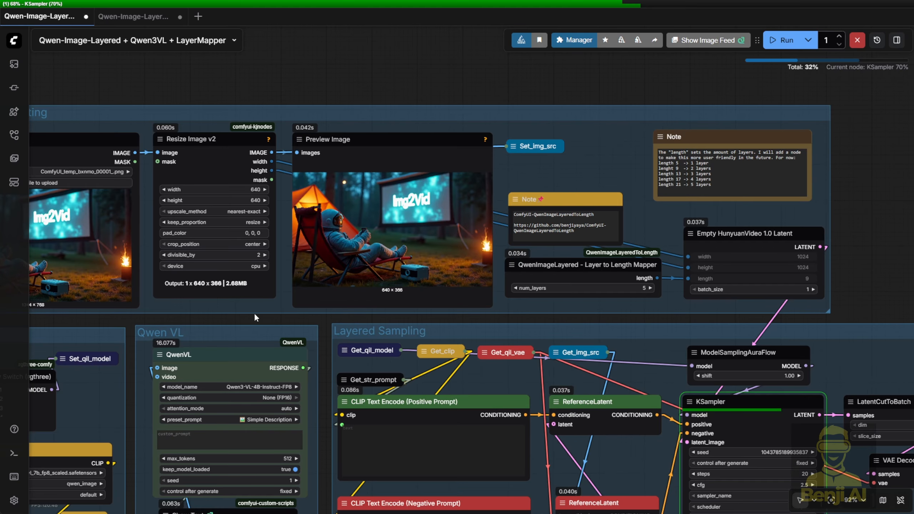
pyautogui.hscroll(-4, 223, 315)
pyautogui.scroll(4, 206, 330)
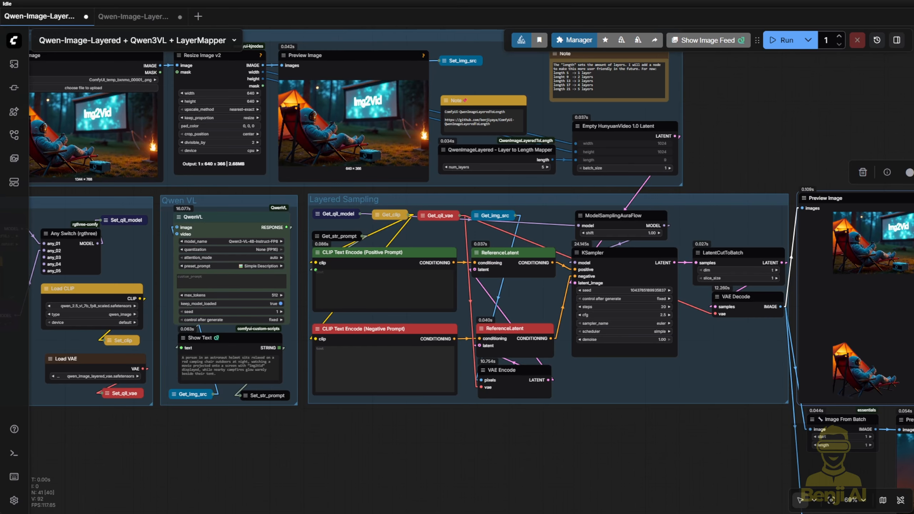
# View the astronaut scene's output images one by one, enlarged in the main Preview Image node.
pyautogui.moveTo(640, 461); pyautogui.dragTo(203, 408)
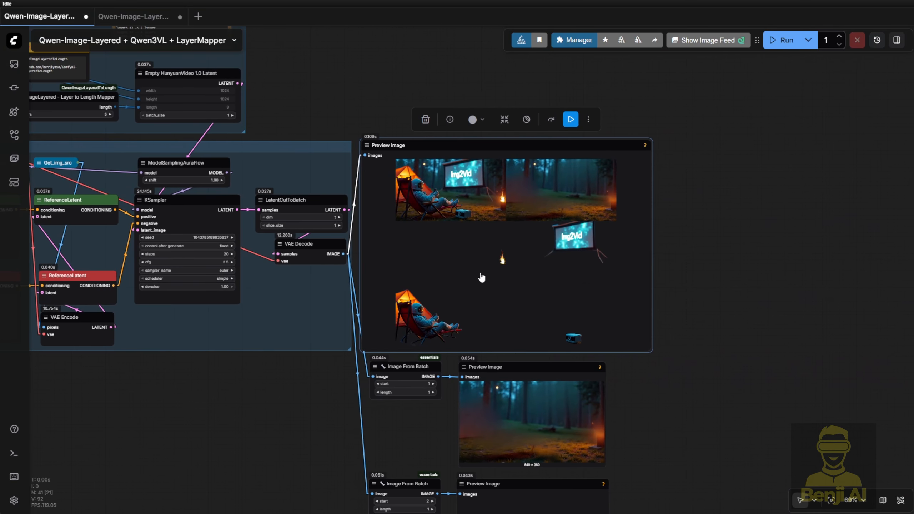
pyautogui.scroll(5, 481, 274)
pyautogui.scroll(2, 594, 137)
pyautogui.click(450, 151)
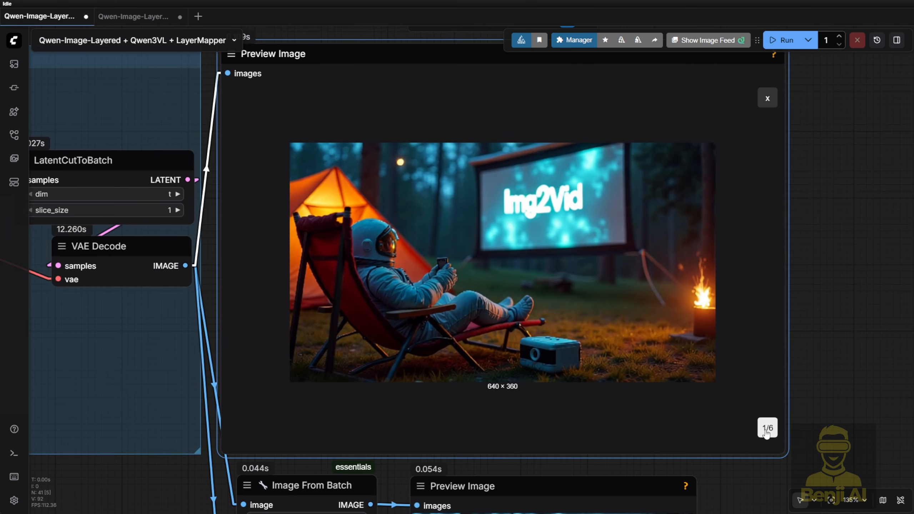
pyautogui.click(767, 430)
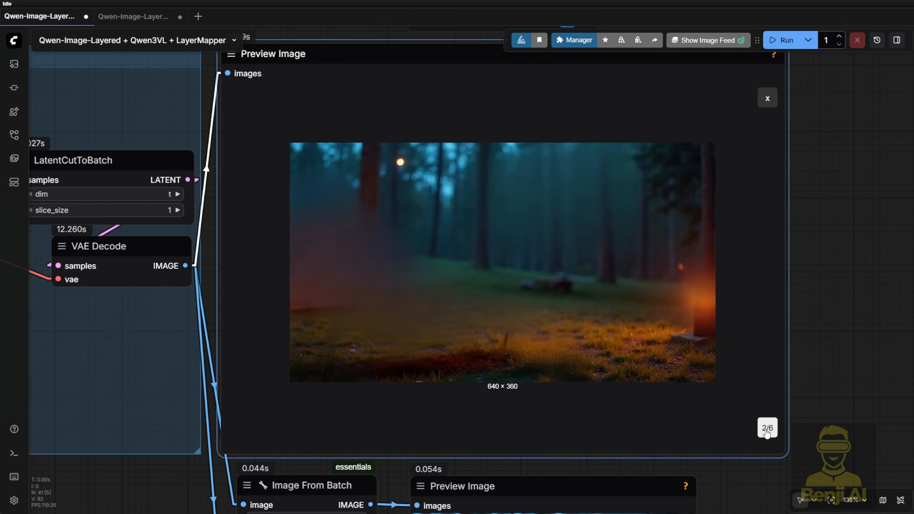
pyautogui.click(767, 430)
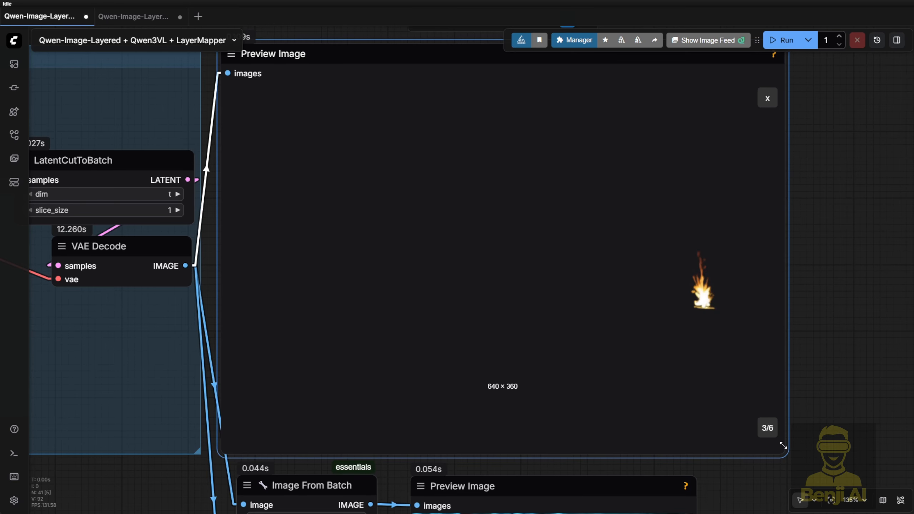
pyautogui.click(768, 429)
pyautogui.click(768, 428)
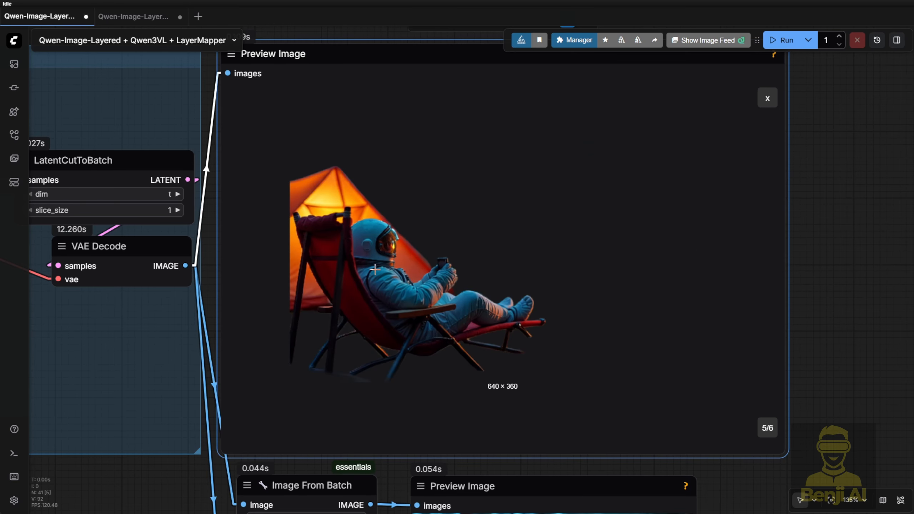
pyautogui.click(765, 432)
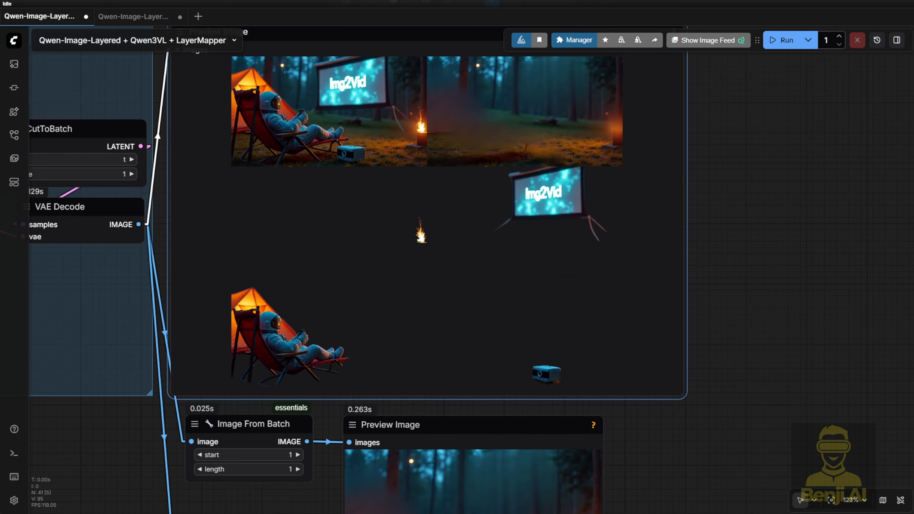
# Set start to 4 in the upper Image From Batch node and execute only its connected Preview Image node.
pyautogui.scroll(-3, 488, 116)
pyautogui.click(345, 370)
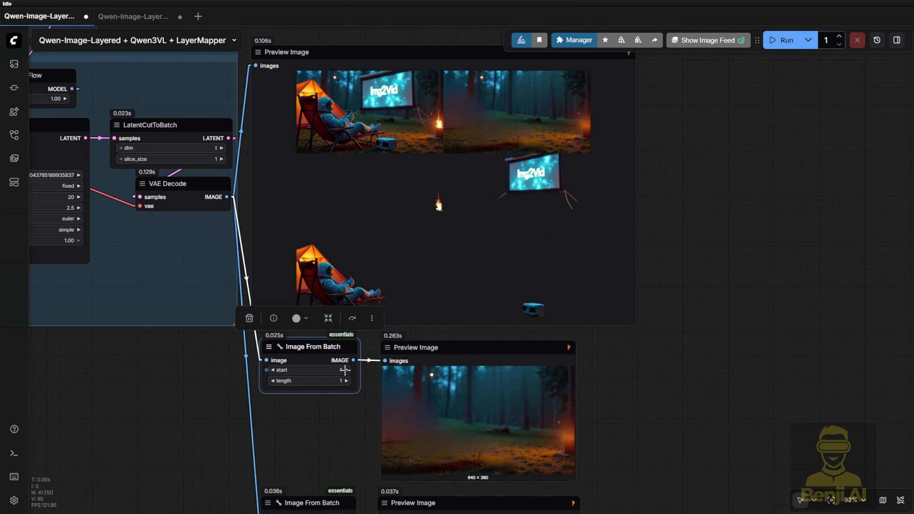
pyautogui.scroll(8, 339, 398)
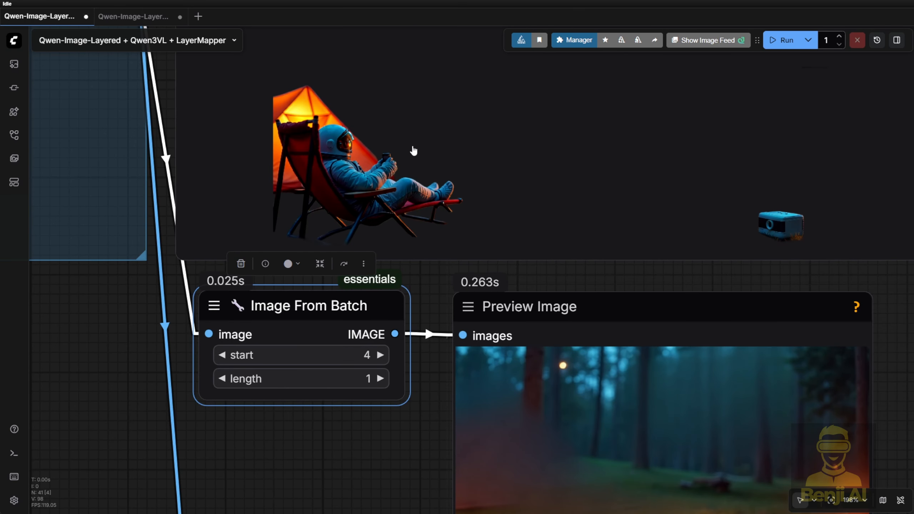
pyautogui.scroll(-3, 402, 382)
pyautogui.moveTo(833, 412); pyautogui.dragTo(732, 195)
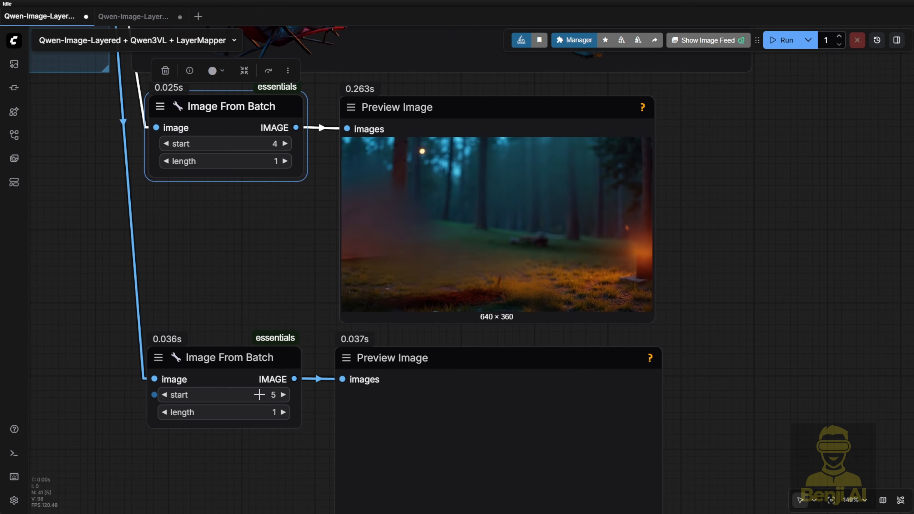
pyautogui.click(543, 104)
pyautogui.click(561, 72)
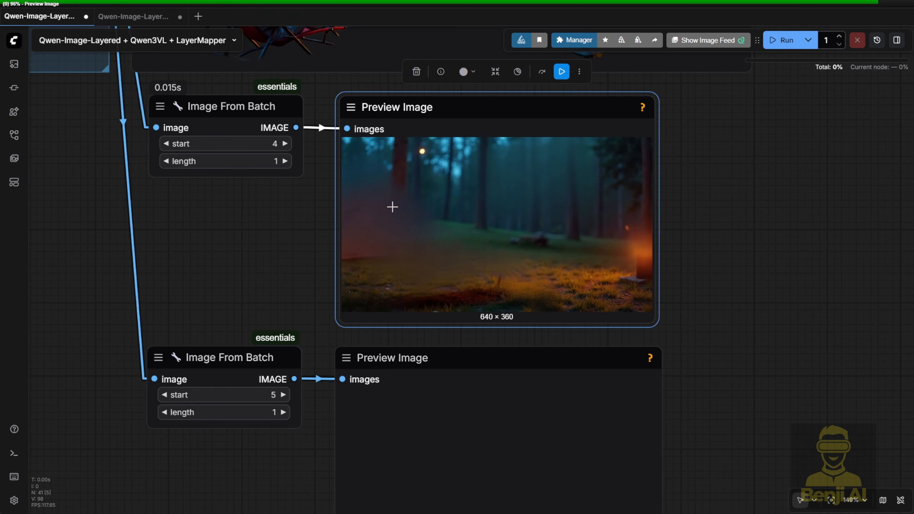
# Examine the two extracted layers in the Preview Image nodes fed by the Image From Batch nodes with start 4 and 5.
pyautogui.moveTo(285, 285); pyautogui.dragTo(307, 170)
pyautogui.scroll(-2, 307, 170)
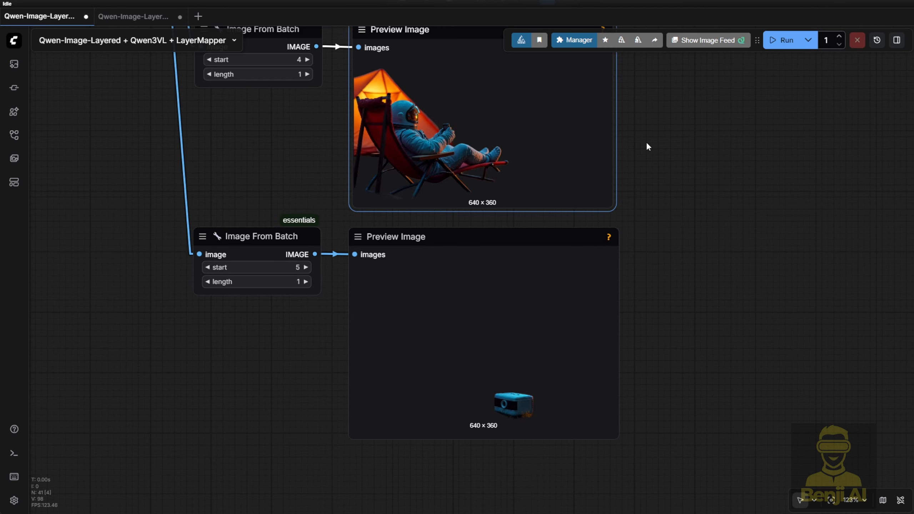
pyautogui.moveTo(646, 143); pyautogui.dragTo(673, 208)
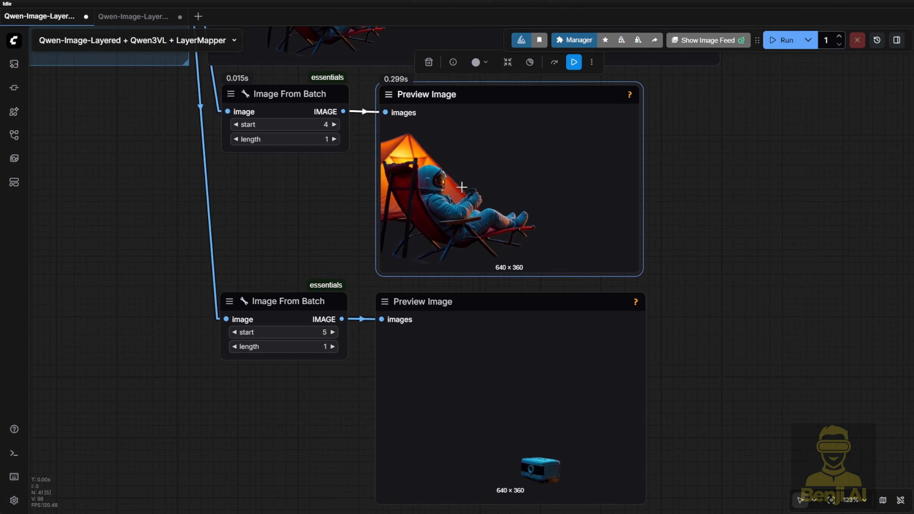
pyautogui.scroll(3, 469, 211)
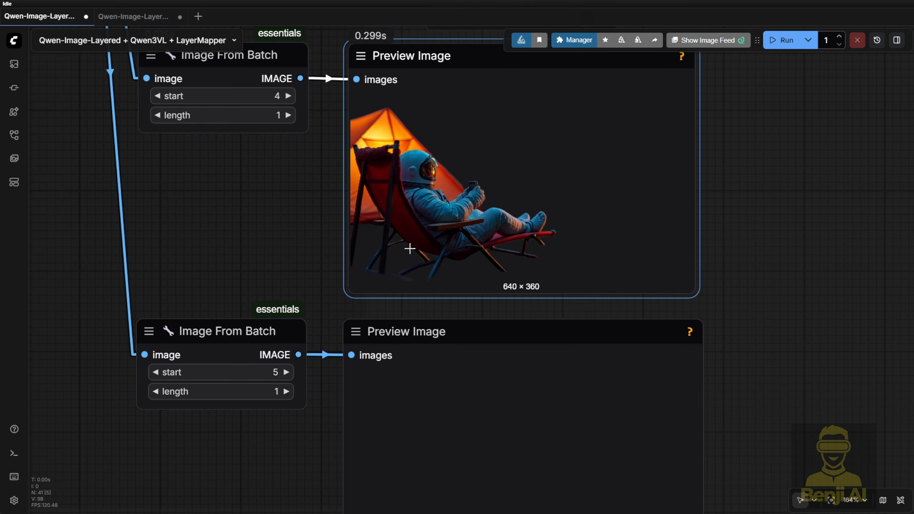
pyautogui.moveTo(712, 314); pyautogui.dragTo(623, 298)
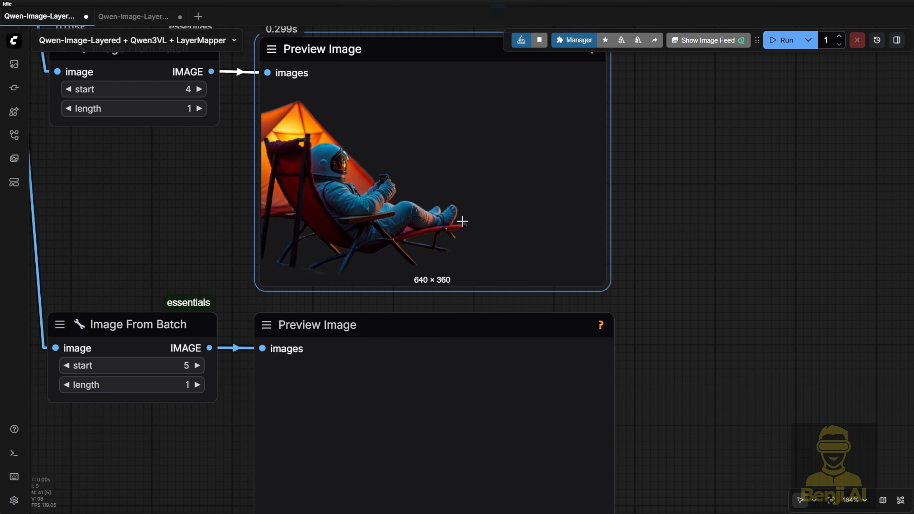
pyautogui.scroll(-7, 524, 383)
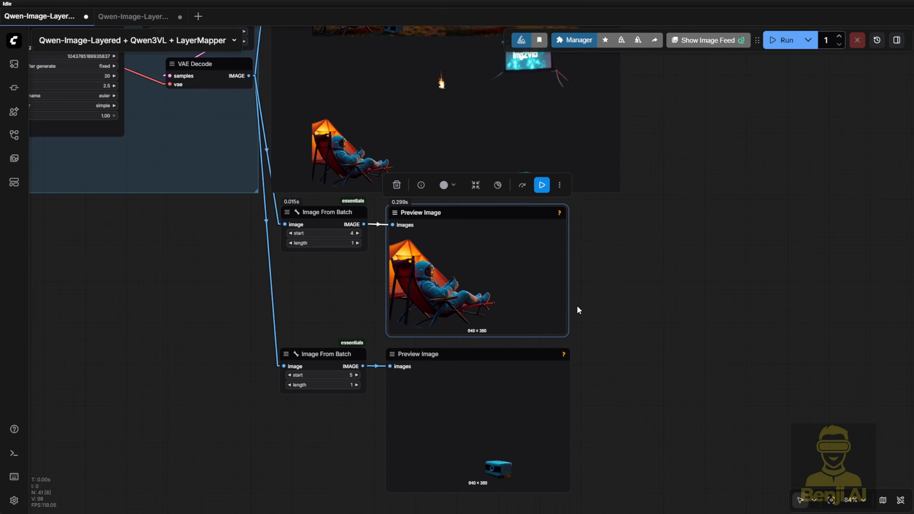
pyautogui.click(619, 223)
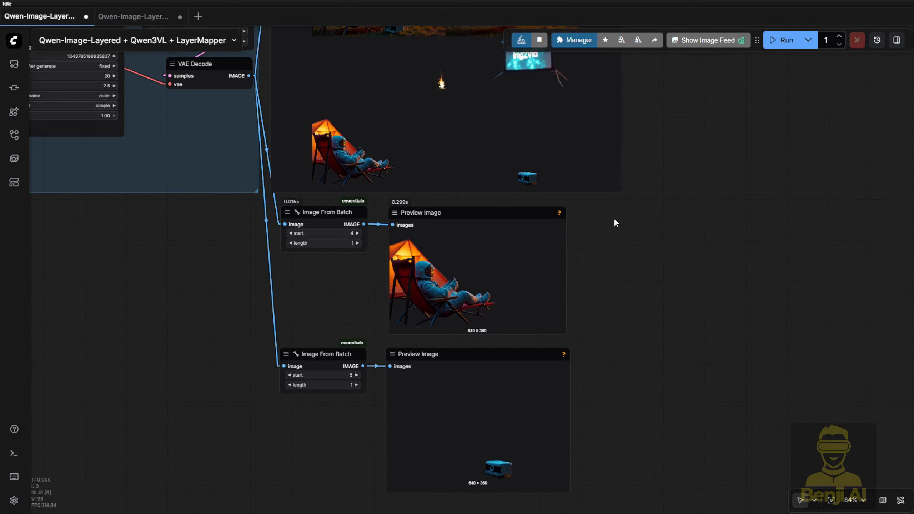
# Review all the astronaut scene's layers in the main Preview Image node alongside the sampler and the individually extracted layers.
pyautogui.scroll(-2, 614, 219)
pyautogui.moveTo(612, 220); pyautogui.dragTo(661, 275)
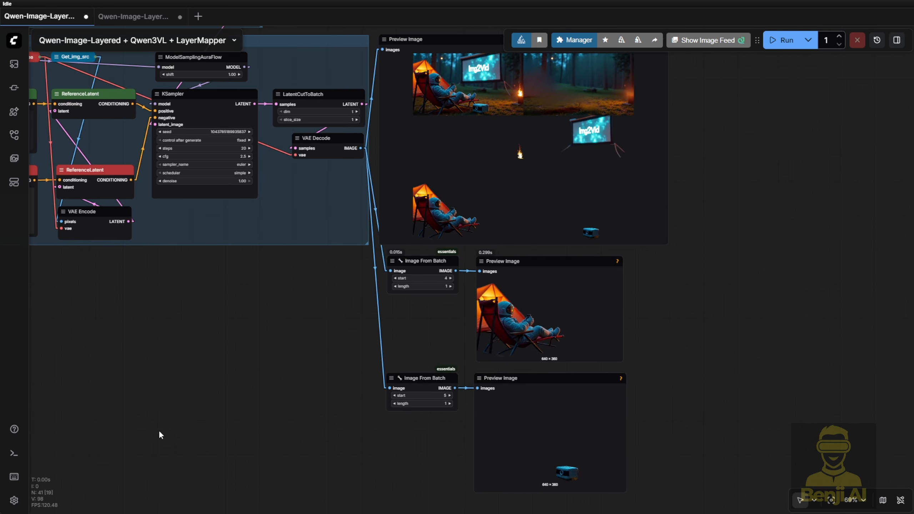
pyautogui.scroll(-4, 157, 319)
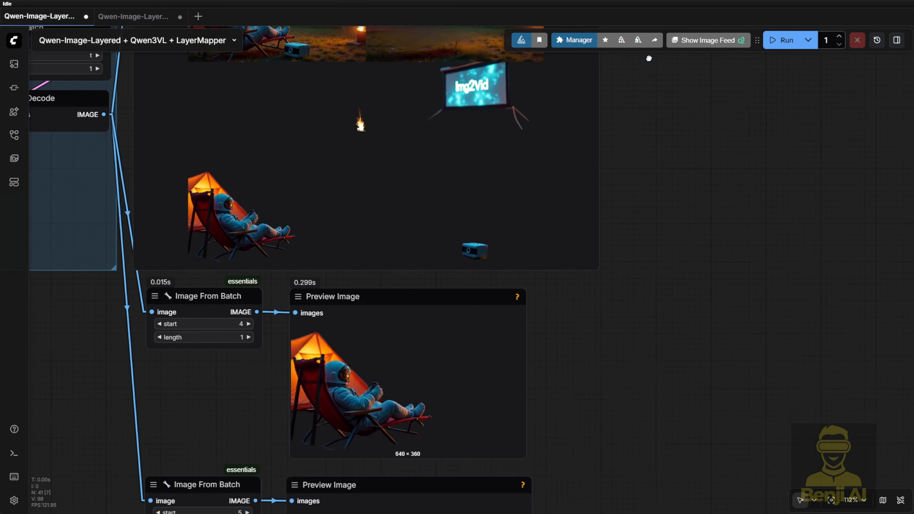
pyautogui.moveTo(649, 59); pyautogui.dragTo(650, 171)
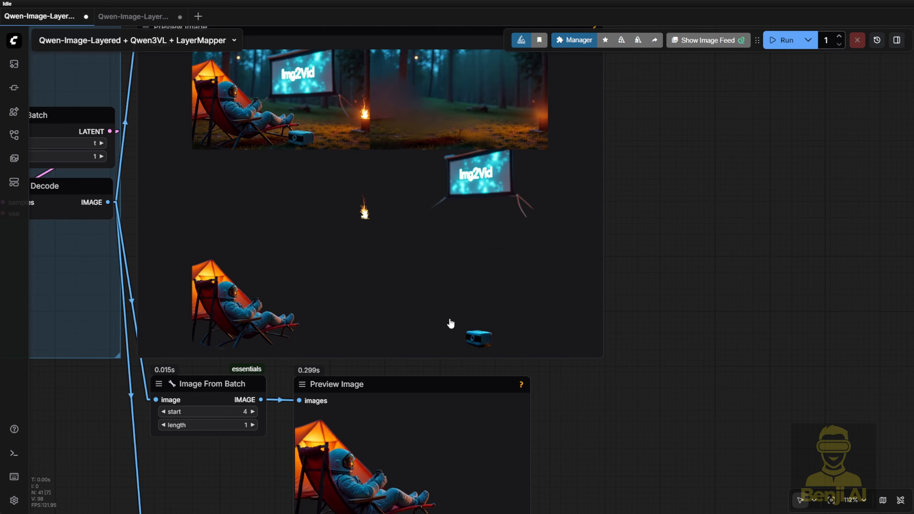
pyautogui.scroll(3, 451, 323)
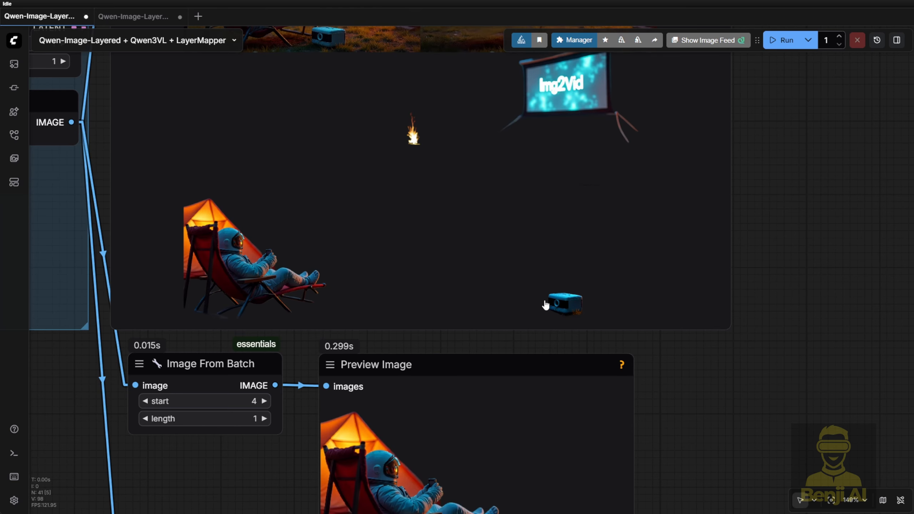
pyautogui.scroll(-4, 546, 306)
pyautogui.scroll(-4, 254, 401)
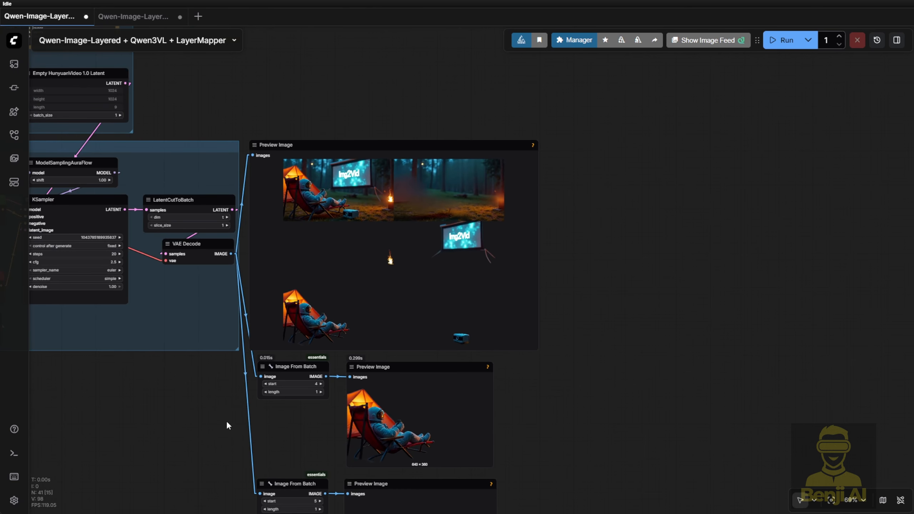
pyautogui.moveTo(226, 420); pyautogui.dragTo(248, 356)
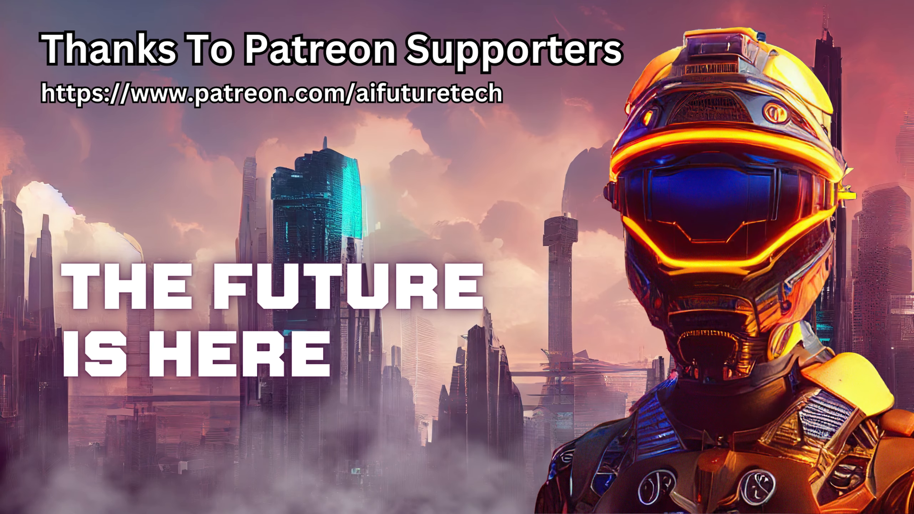